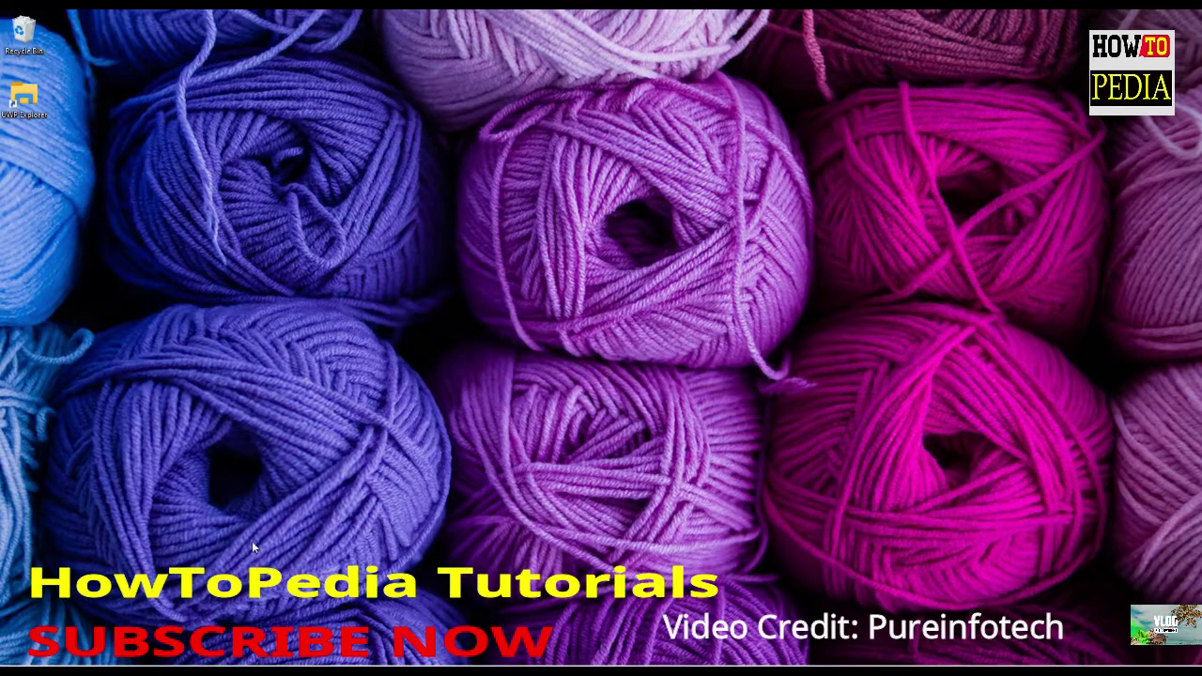
View the Start menu and the notification center with its quick actions, closing each one again.
click(34, 659)
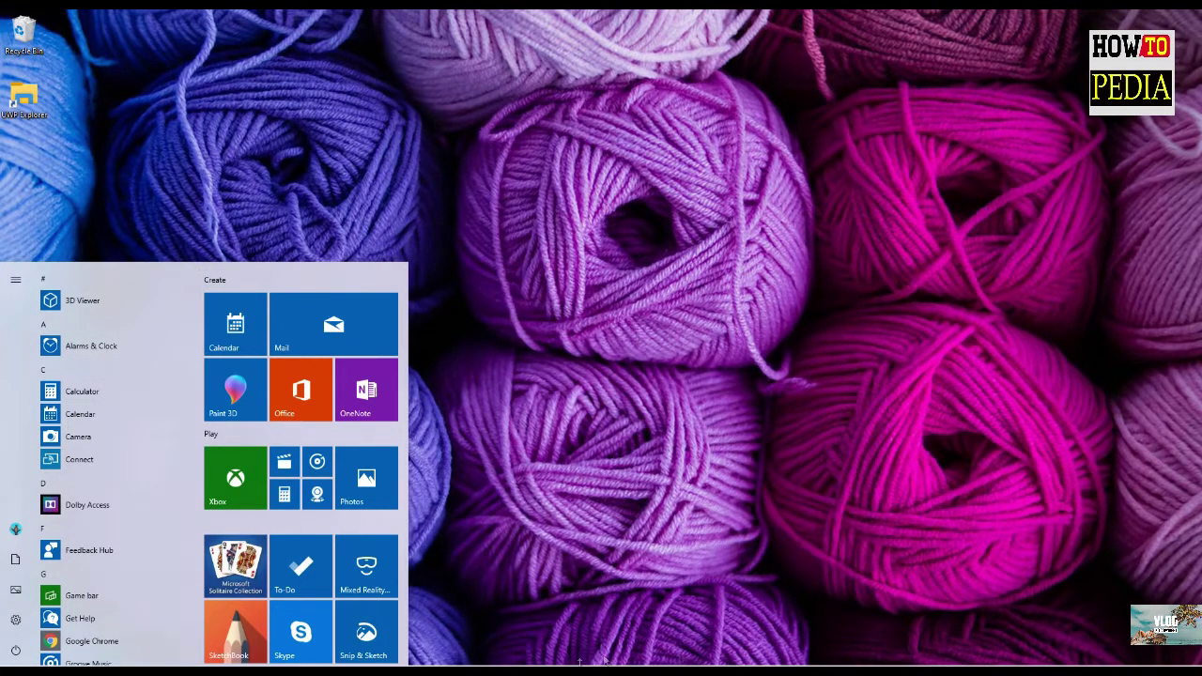
click(616, 610)
key(super+a)
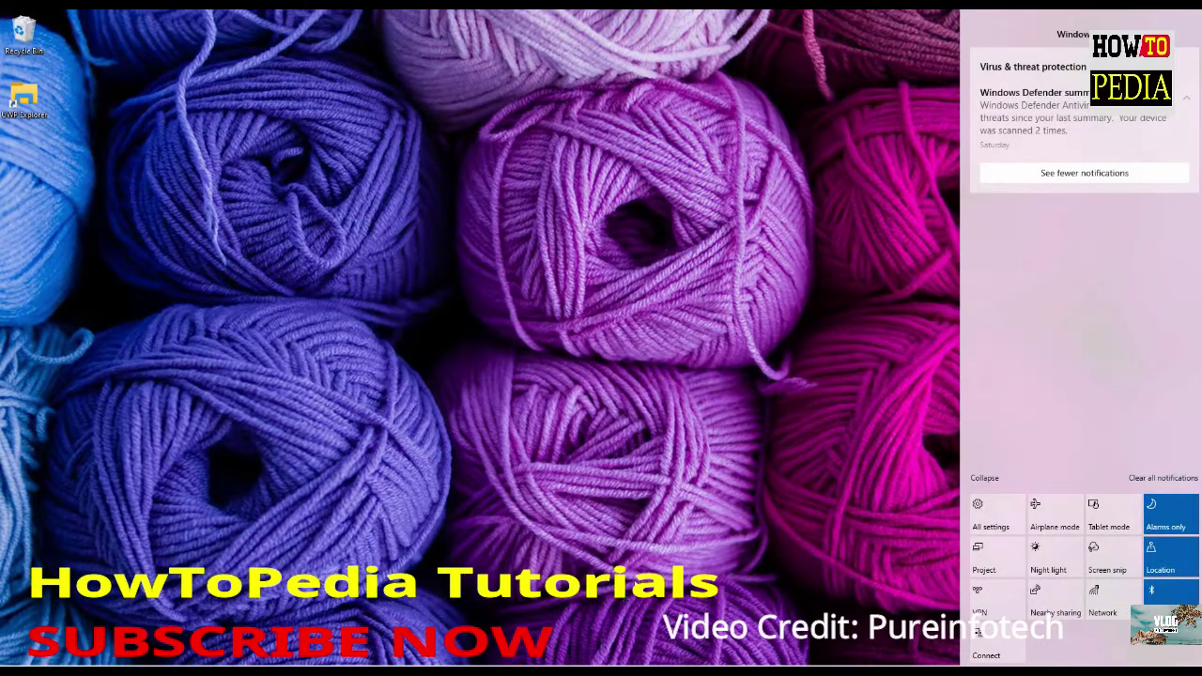
key(super+a)
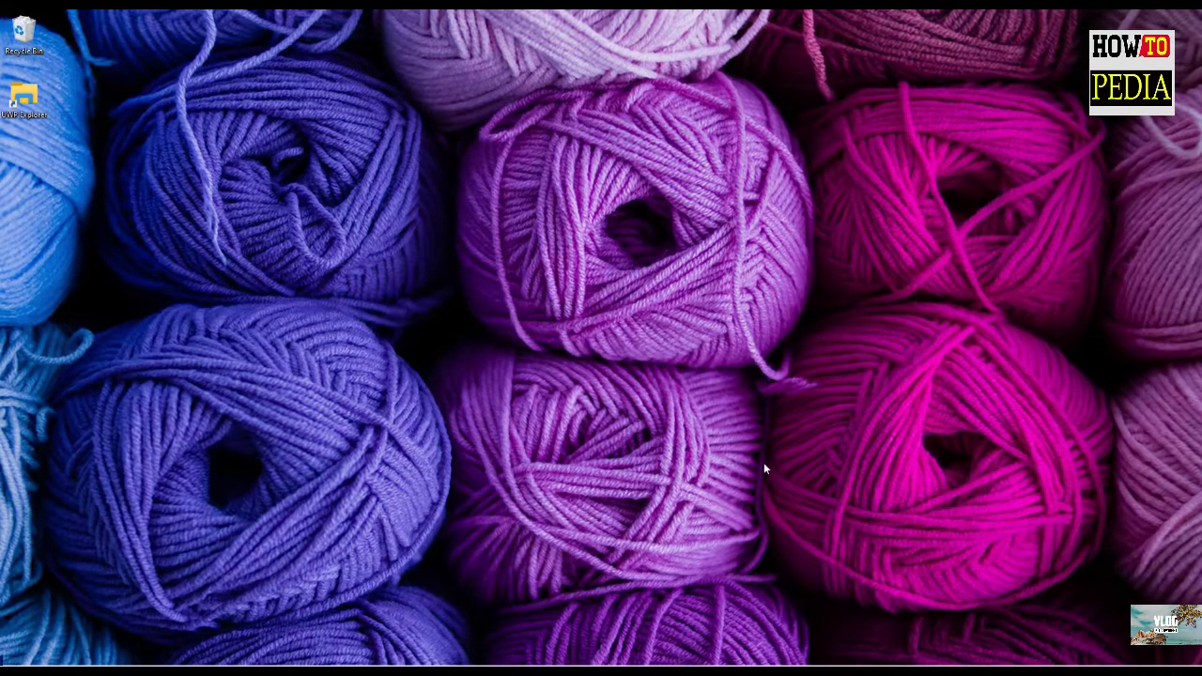
Open the Colors page of the Personalization settings and set the color mode to Dark.
key(super+i)
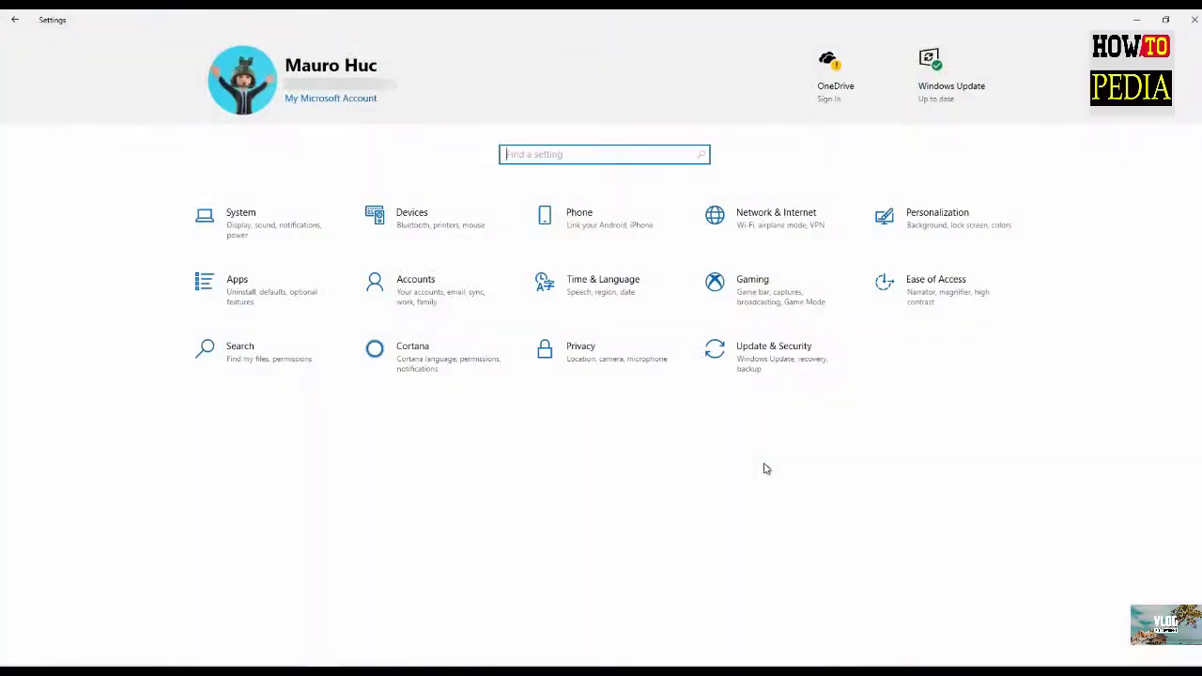
click(951, 231)
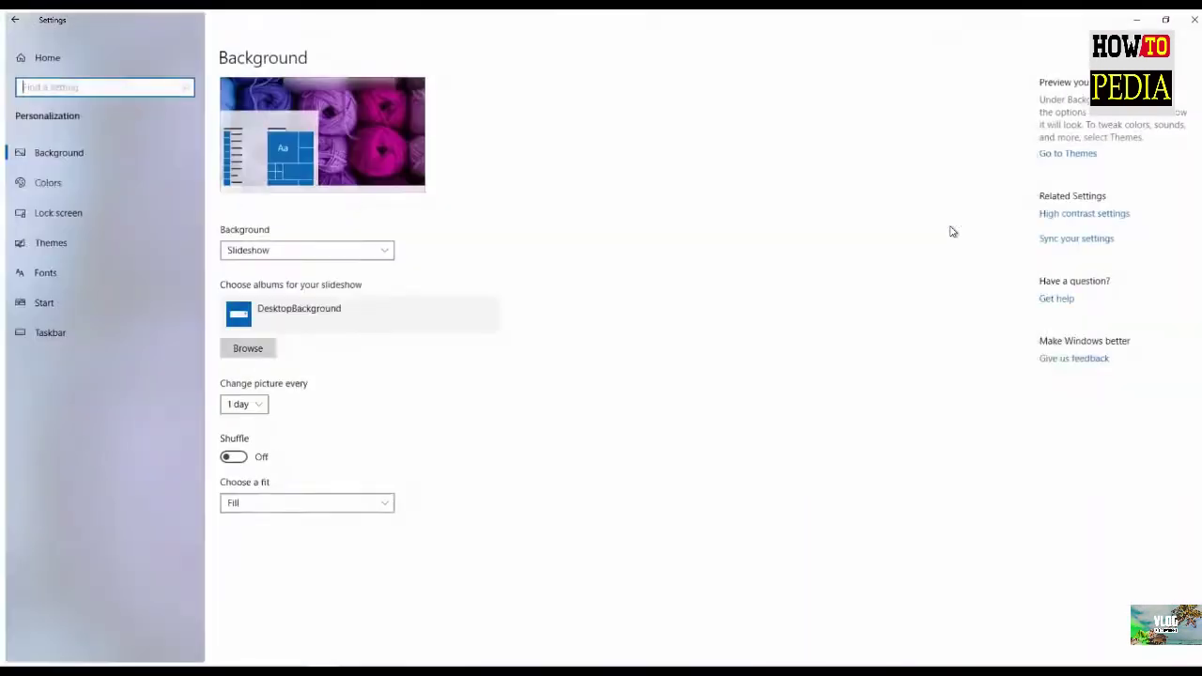
click(87, 191)
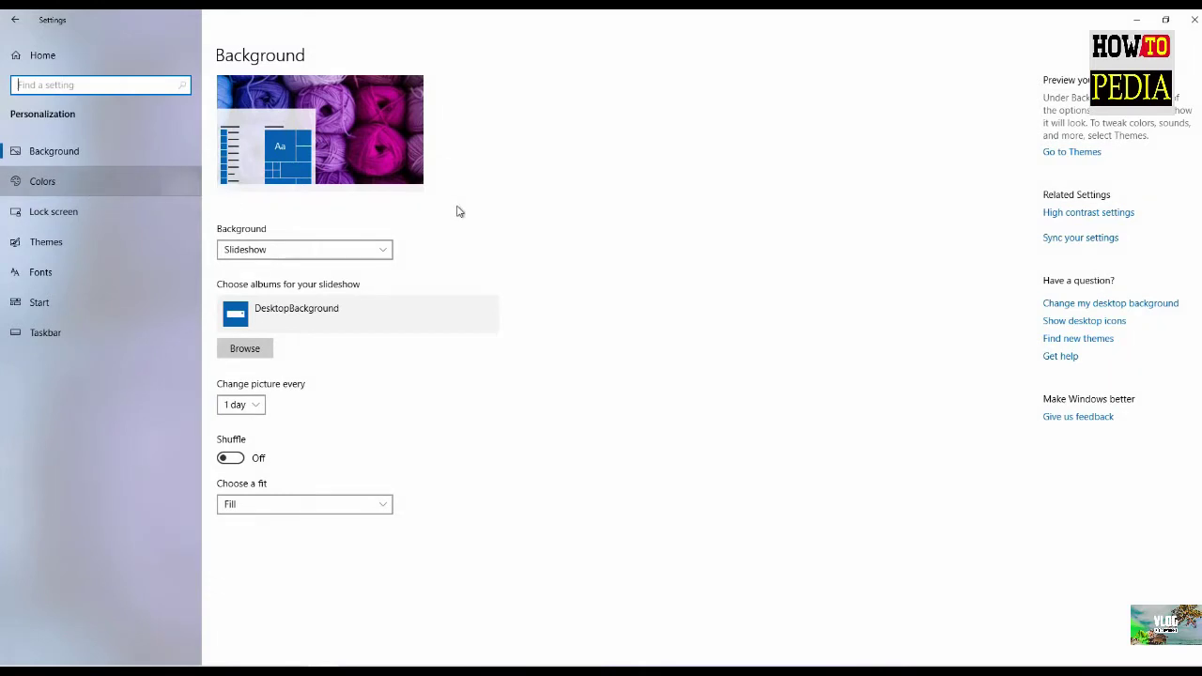
click(285, 259)
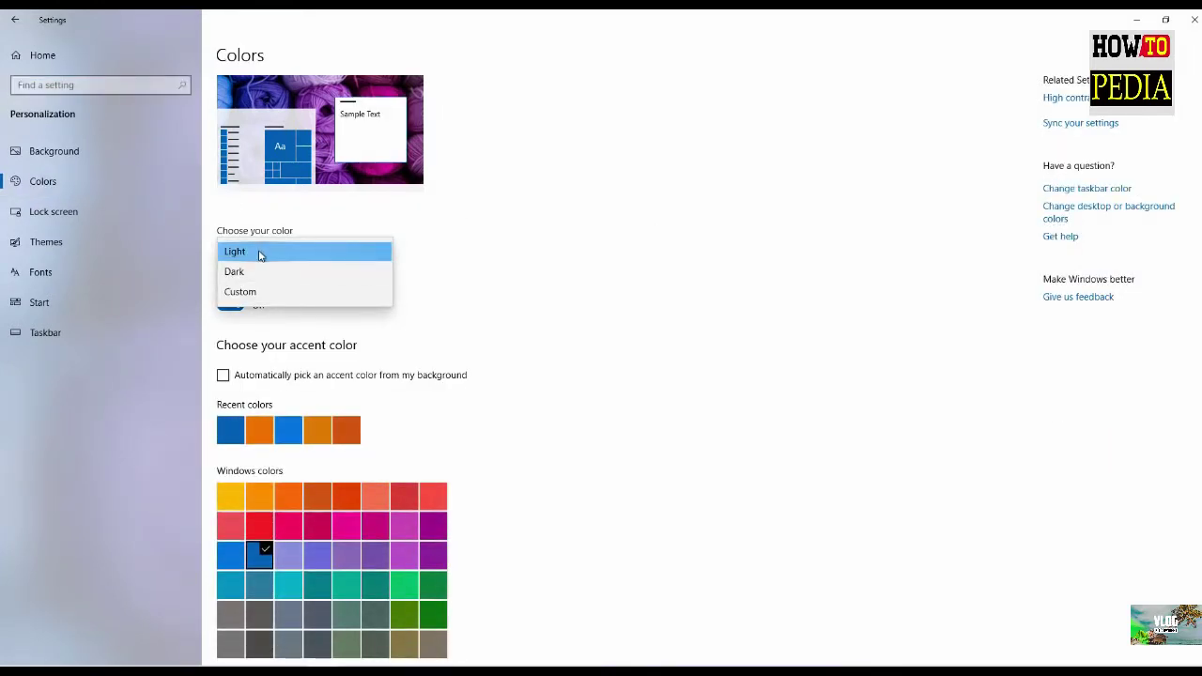
click(261, 255)
click(261, 256)
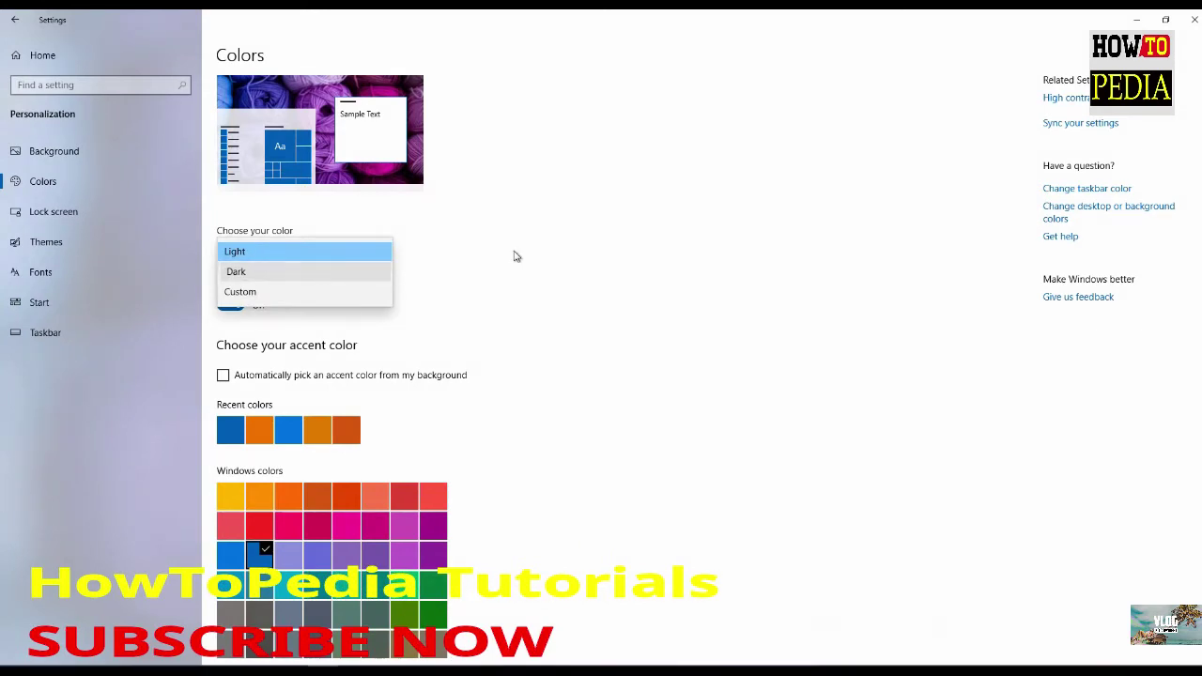
key(Down)
key(Return)
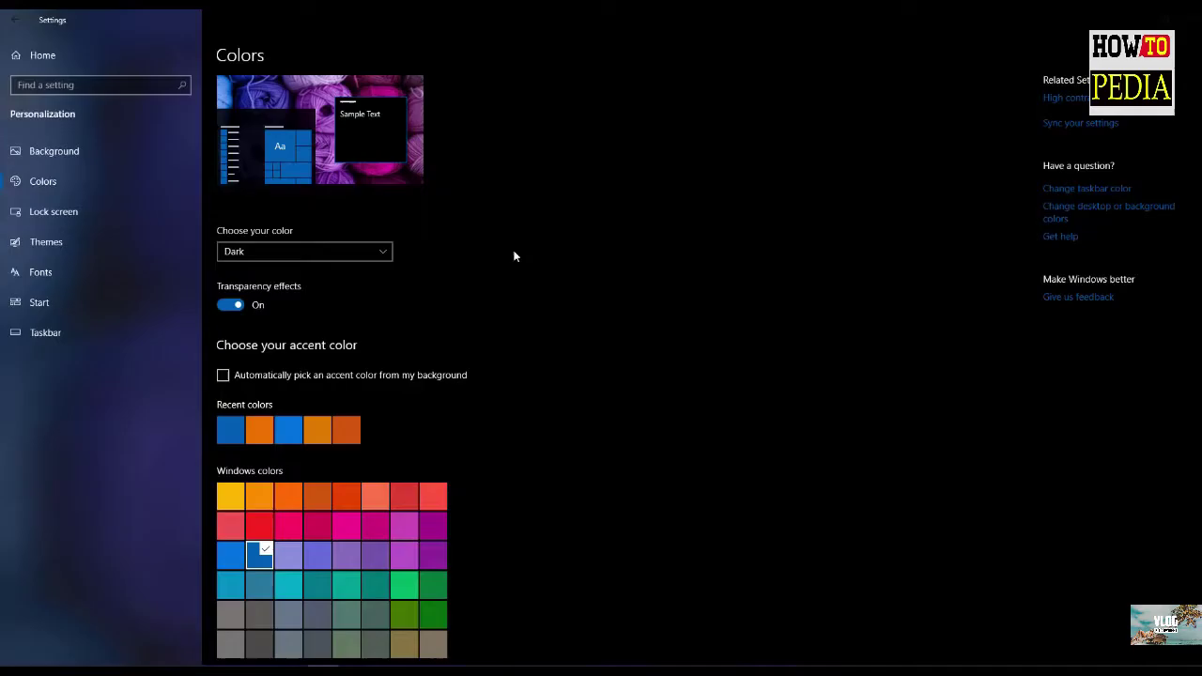
Switch the color mode to Custom and set the default app mode to Light.
click(367, 254)
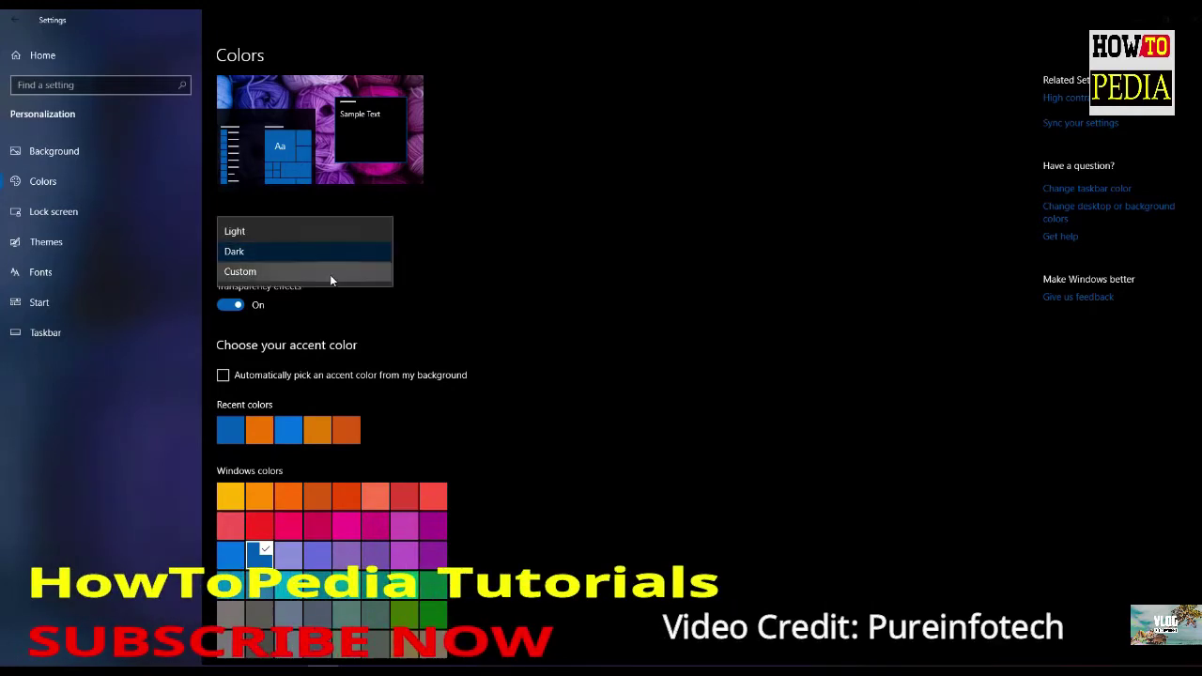
click(330, 274)
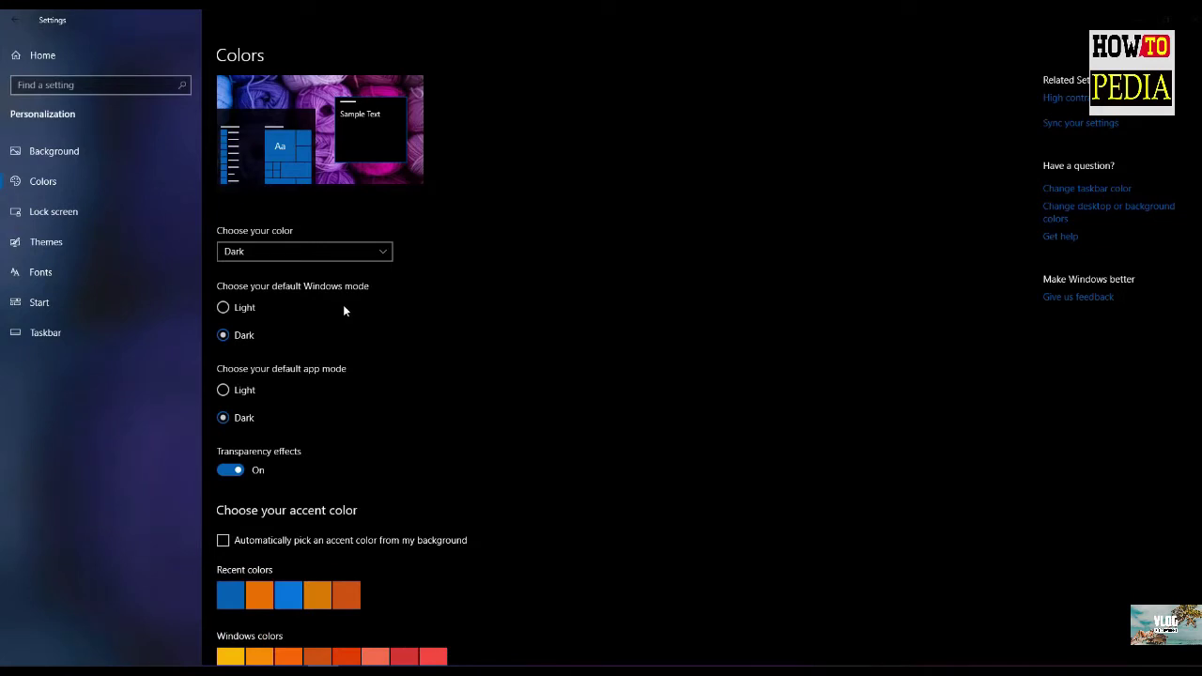
click(240, 393)
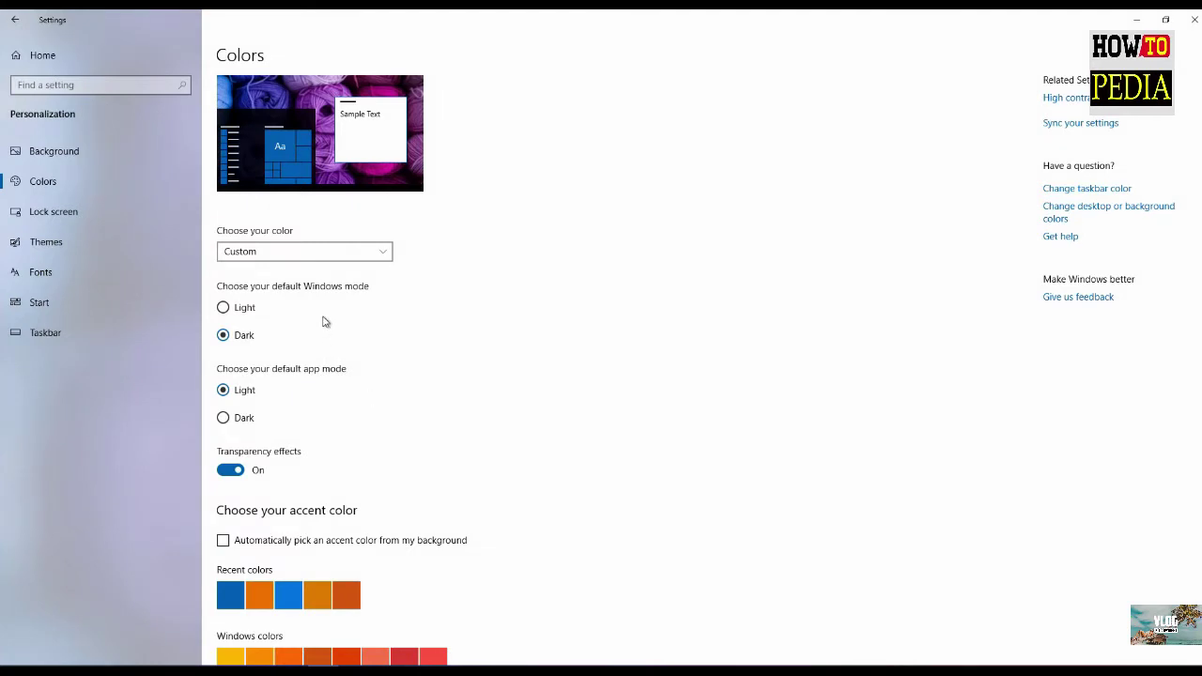
Set the color mode to Light and open the Themes page to look through the available themes.
click(314, 254)
click(285, 217)
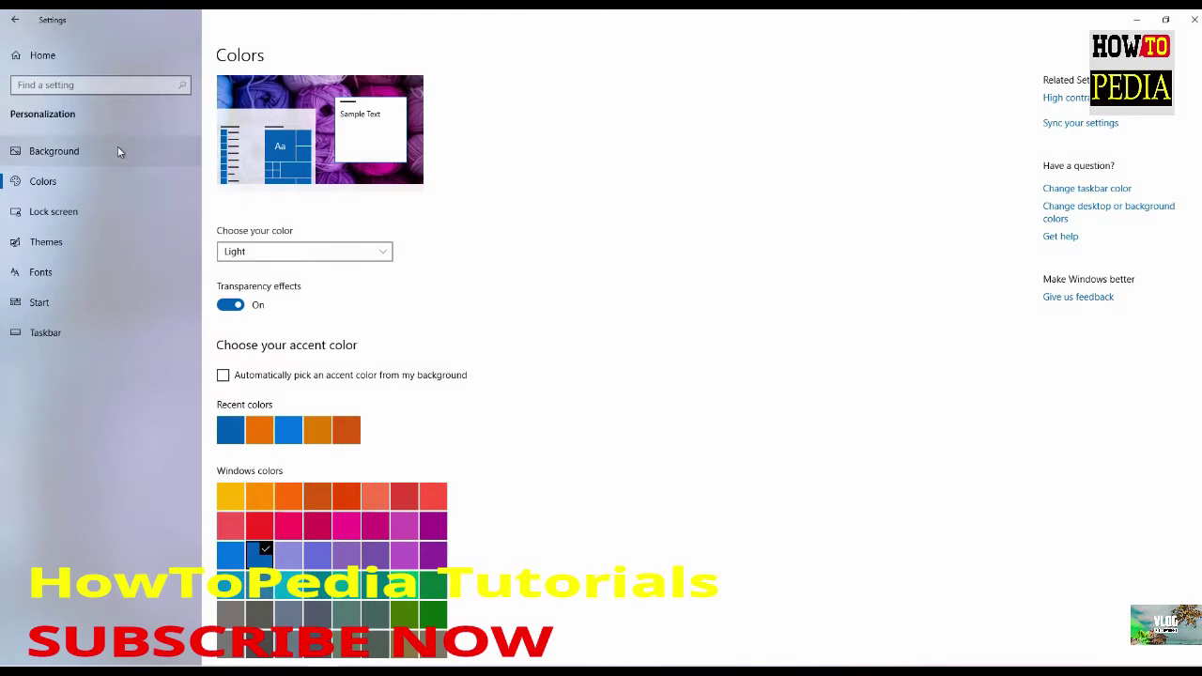
click(89, 246)
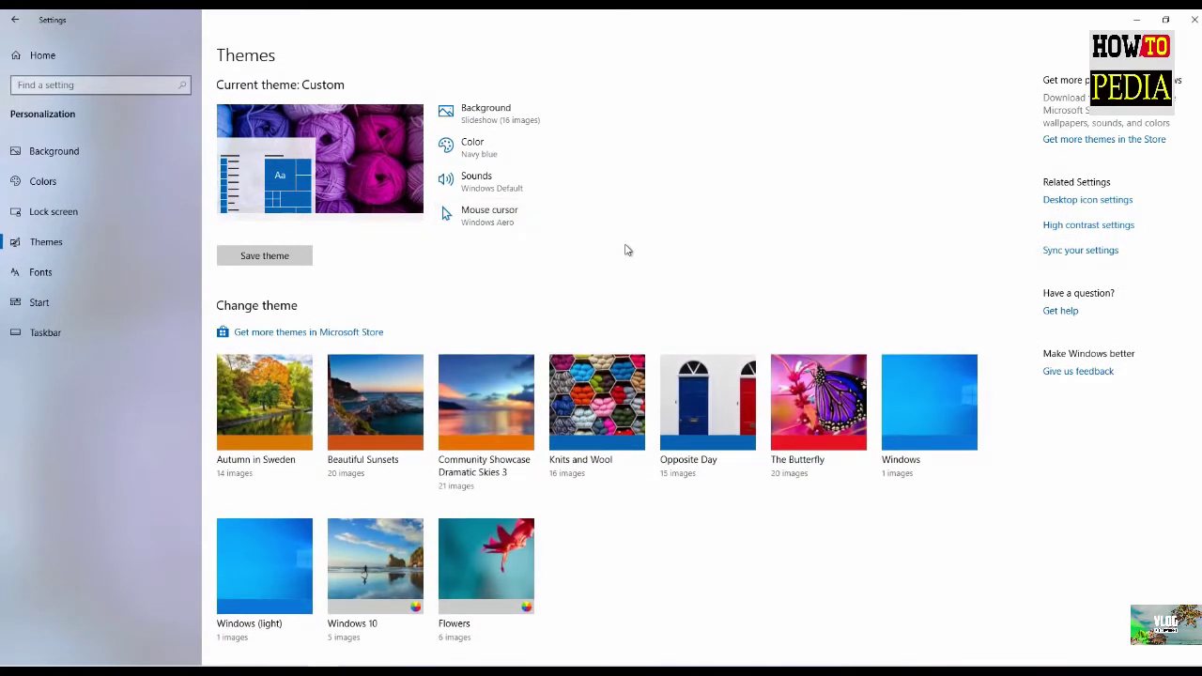
scroll(668, 272, down, 2)
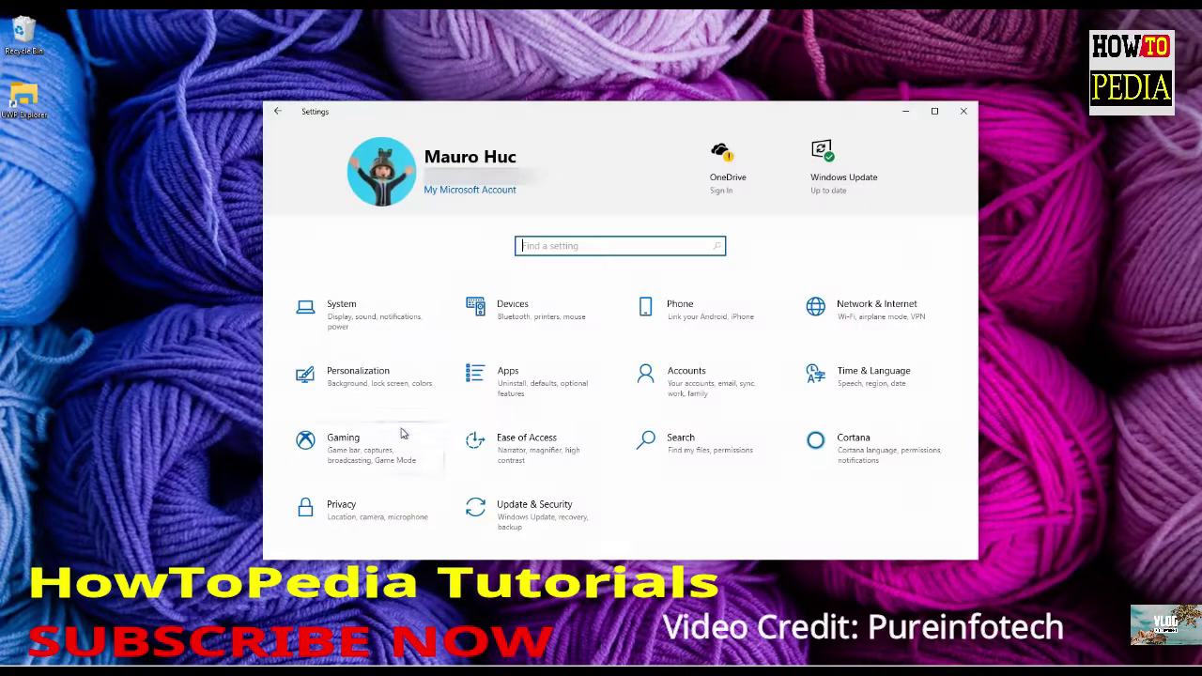
Examine the reserved storage under System & reserved in the Storage settings, and minimize the Settings window.
click(389, 327)
click(365, 396)
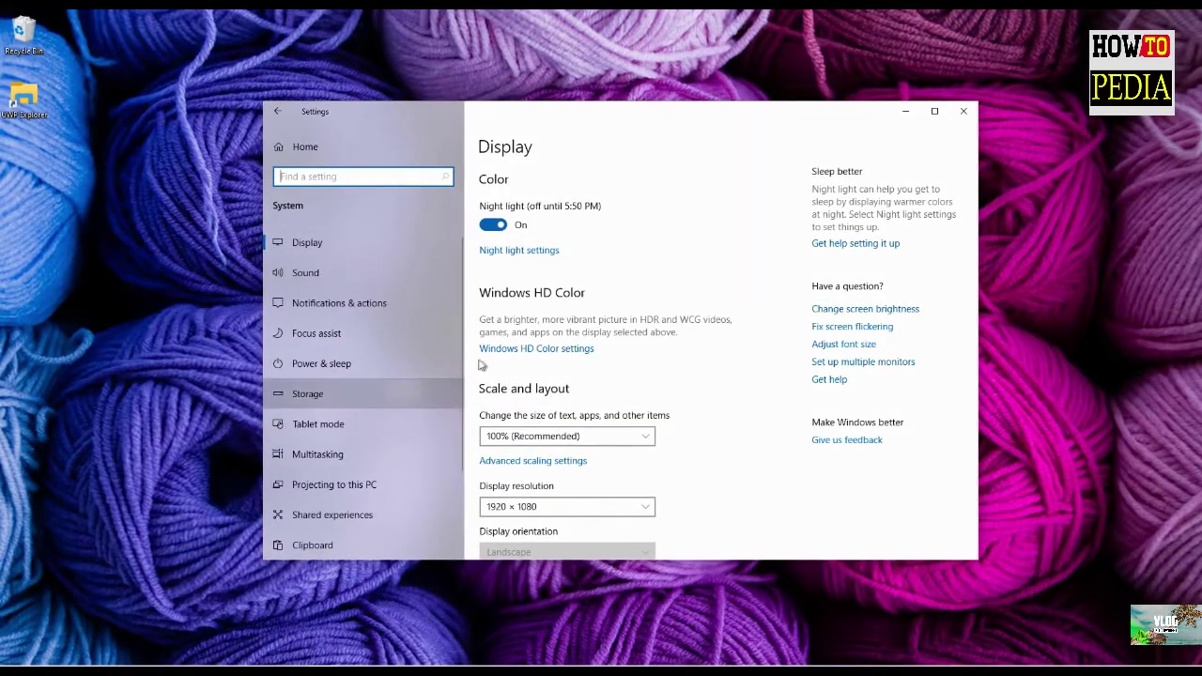
click(564, 378)
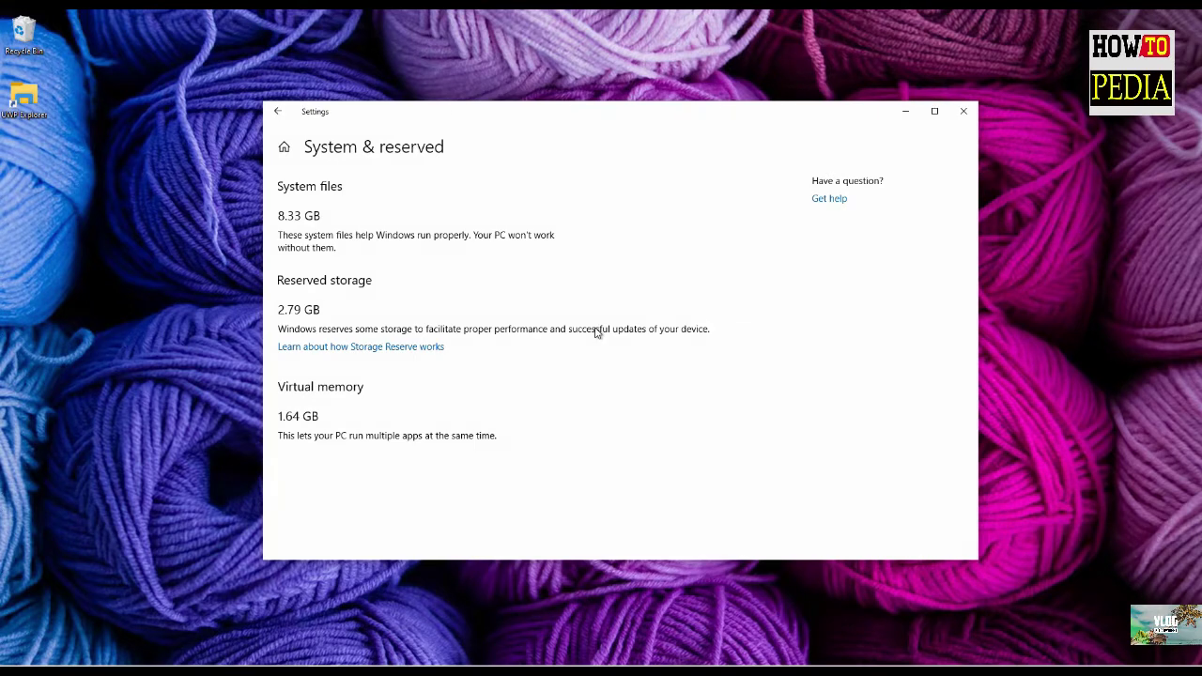
click(905, 111)
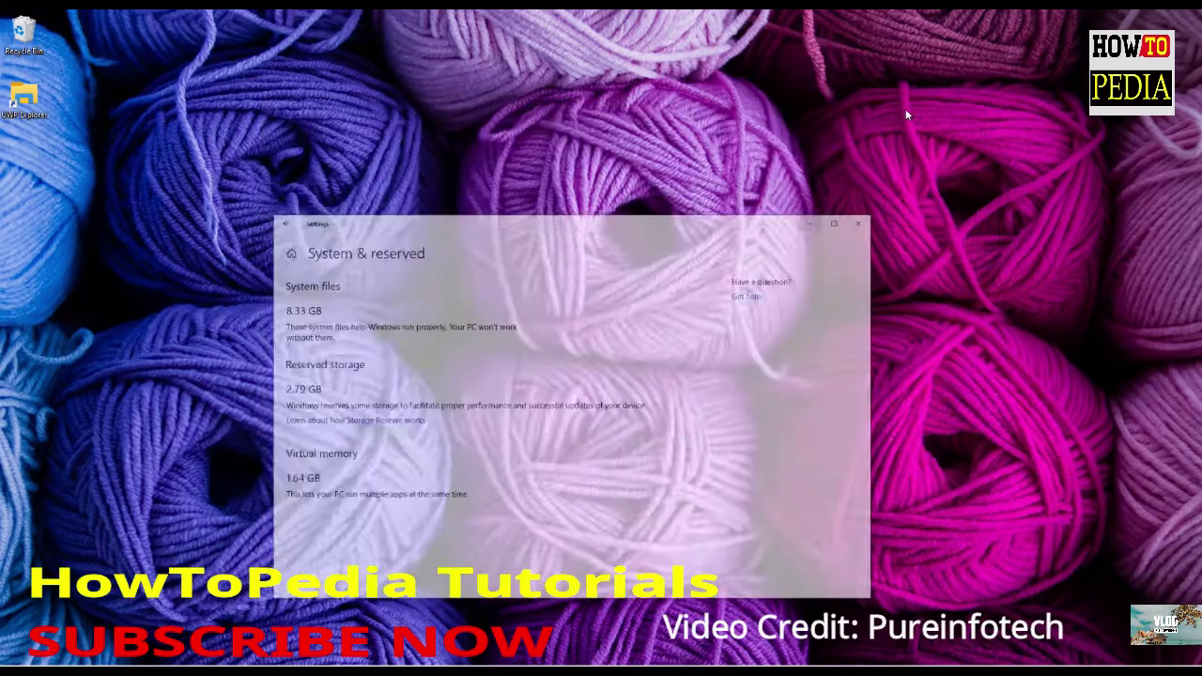
Search for Windows Sandbox and launch it.
key(super)
text(windows sandbox)
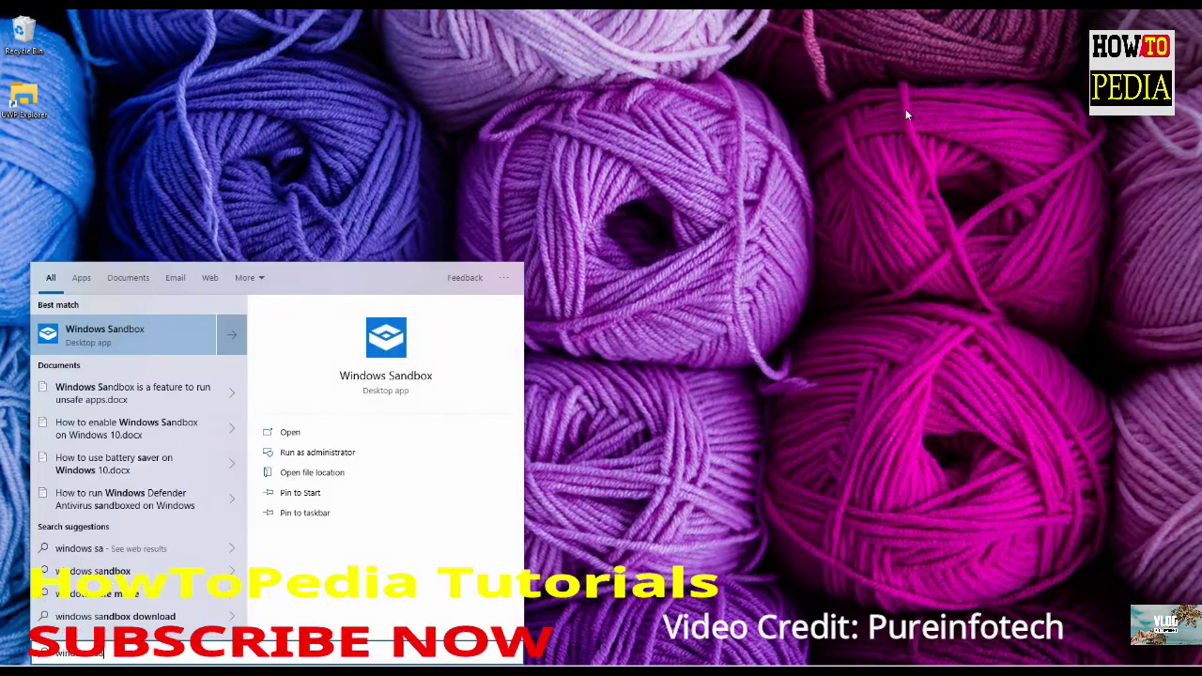
key(Return)
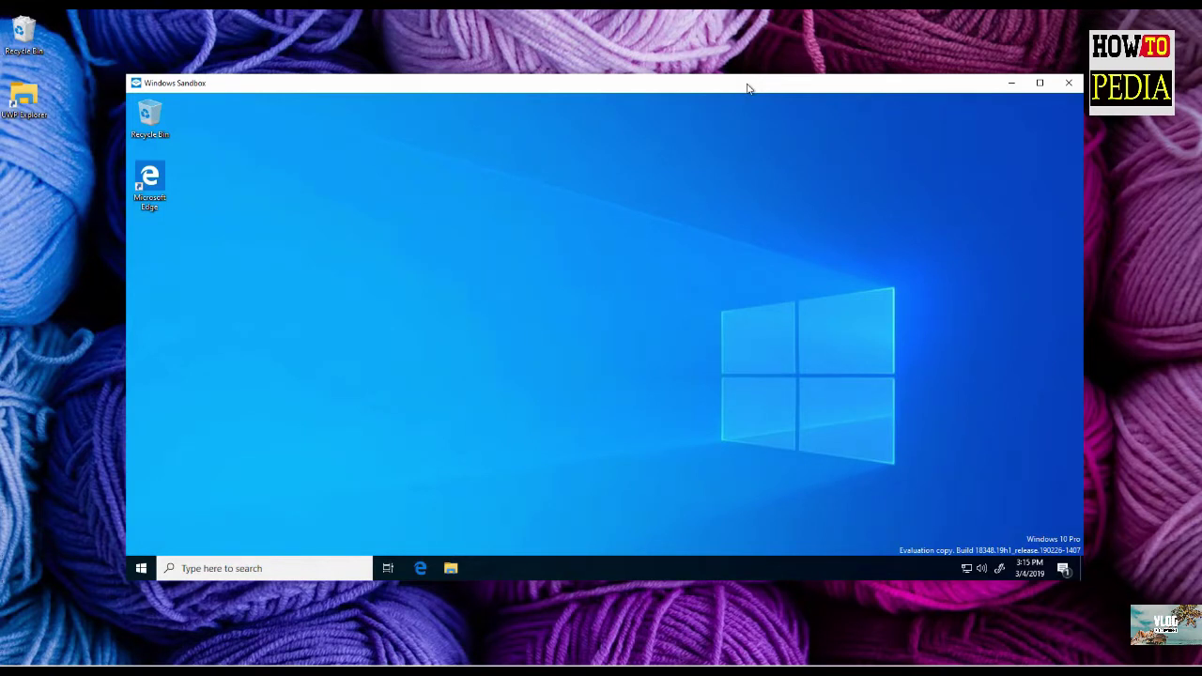
Check the Windows Sandbox entry in Turn Windows features on or off, and close the dialog without applying changes.
key(super)
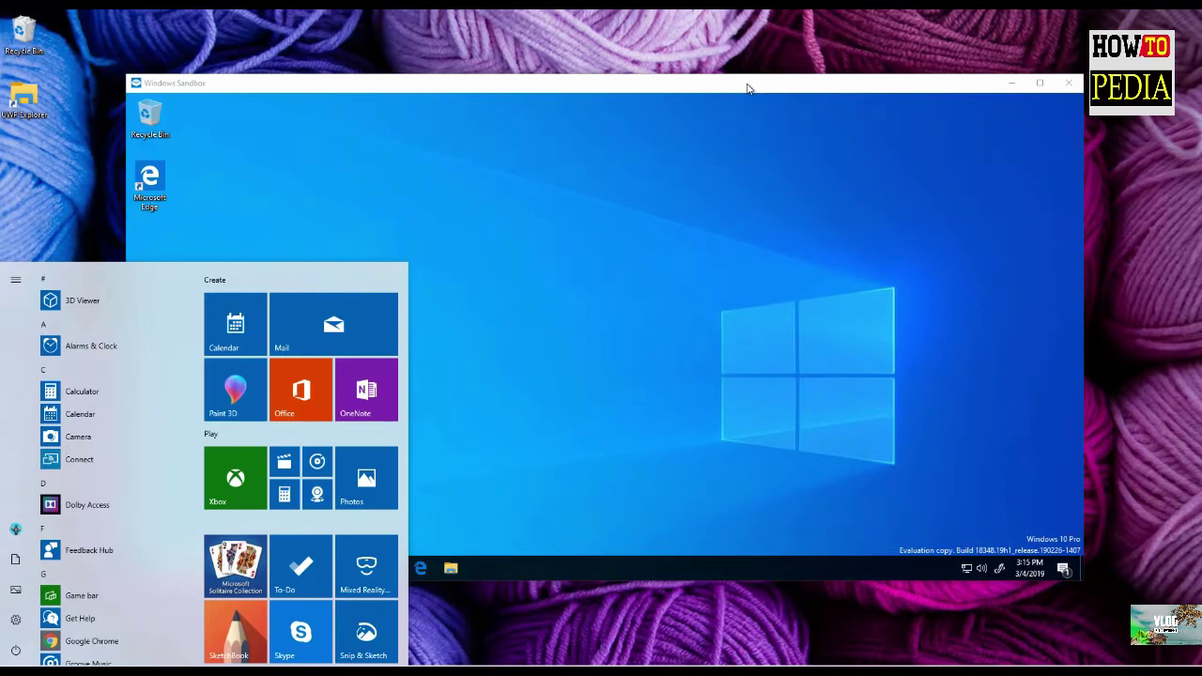
text(turn)
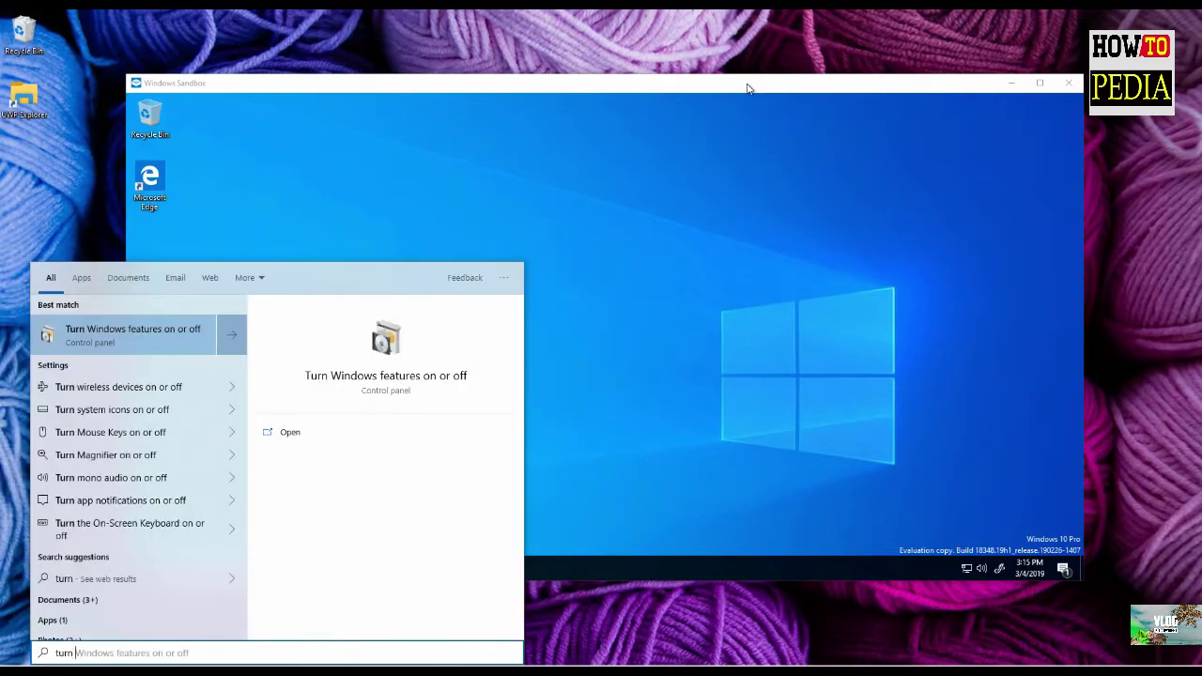
key(Return)
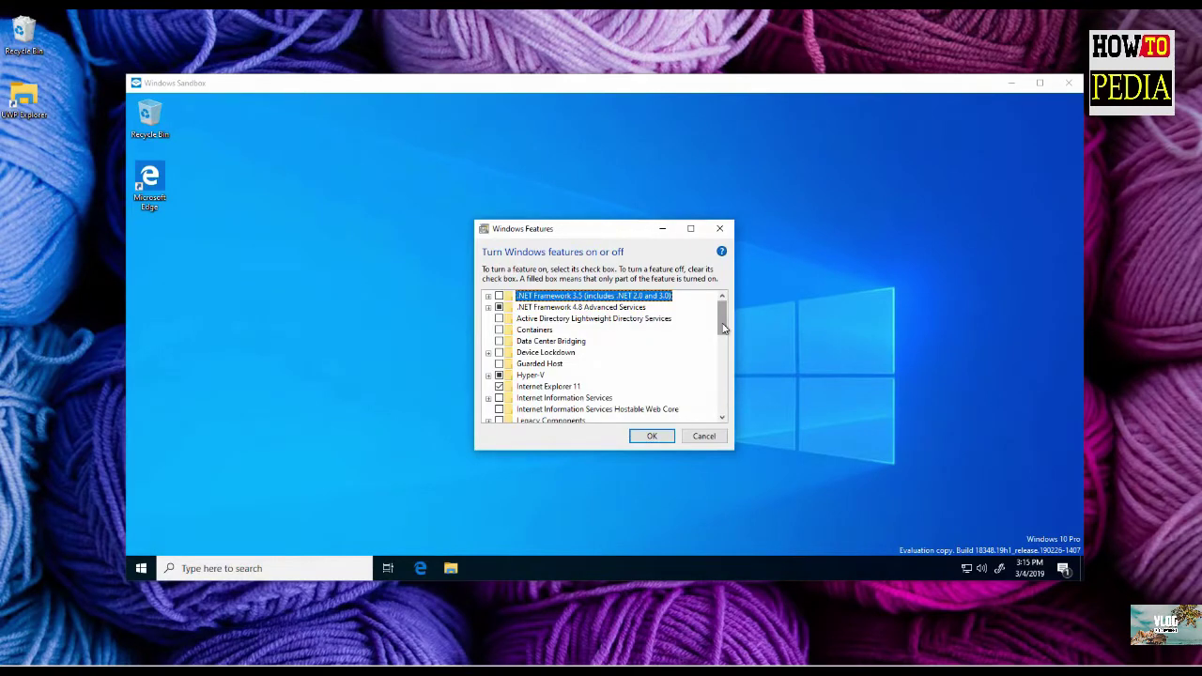
drag(723, 327, 723, 385)
click(549, 376)
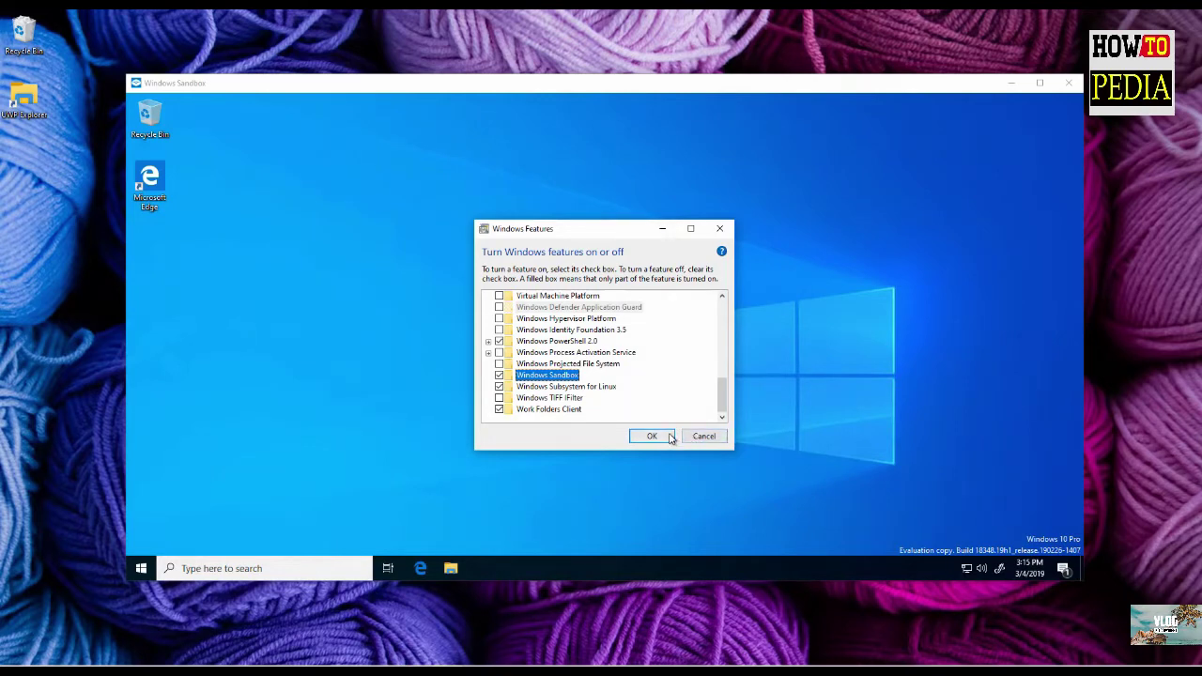
click(500, 387)
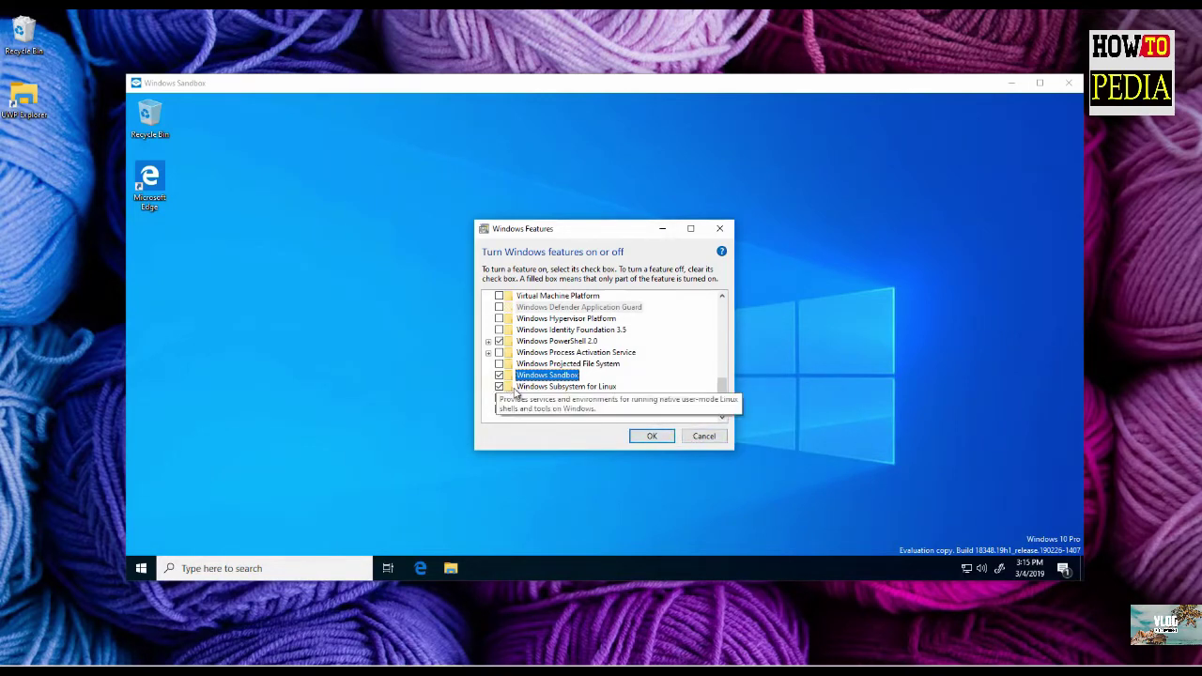
click(704, 436)
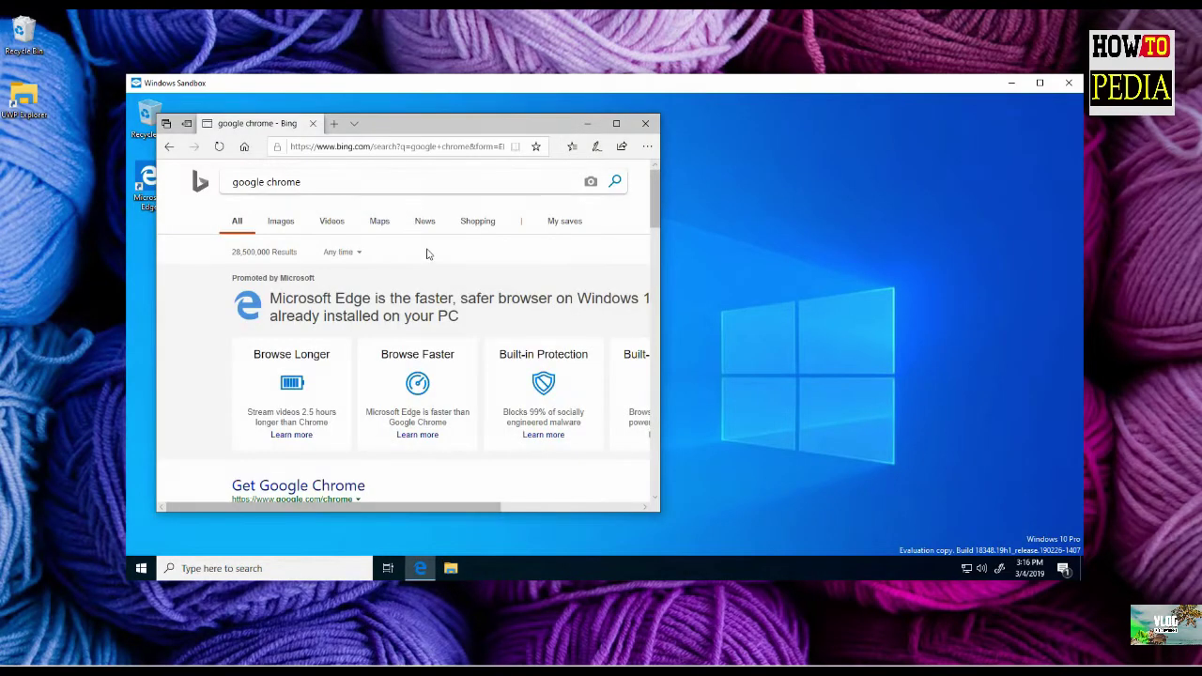
Download Google Chrome for Windows inside the sandbox with usage statistics reporting turned off, and run its installer.
scroll(426, 253, down, 1)
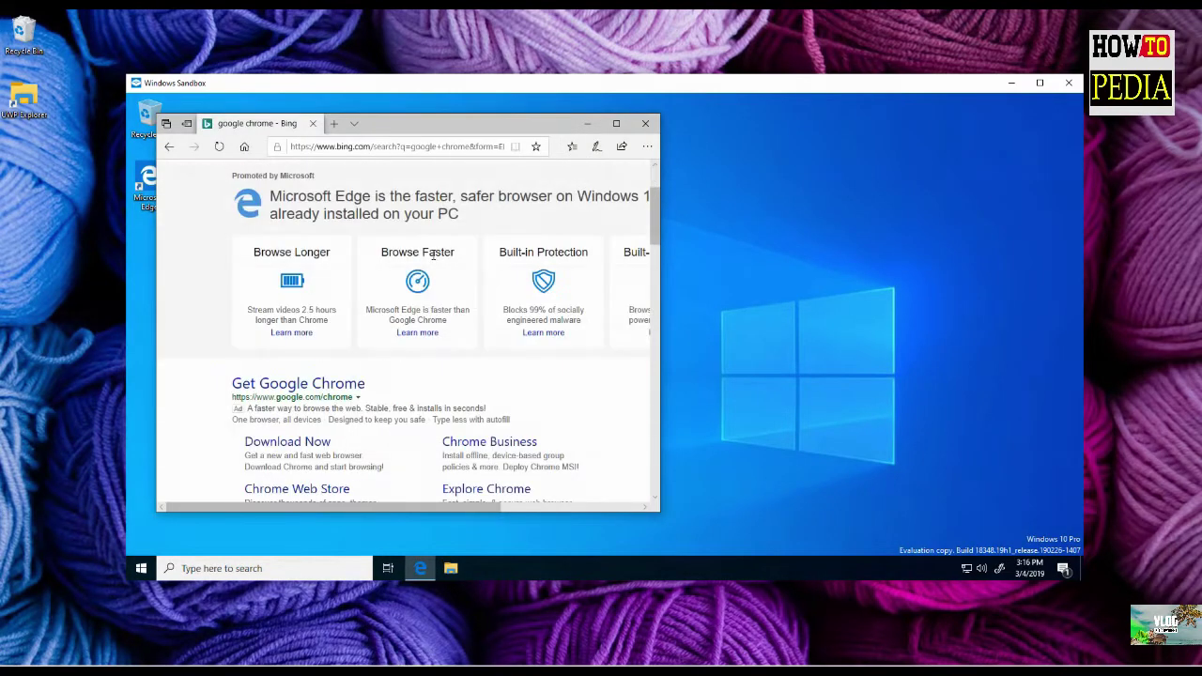
click(289, 442)
click(407, 414)
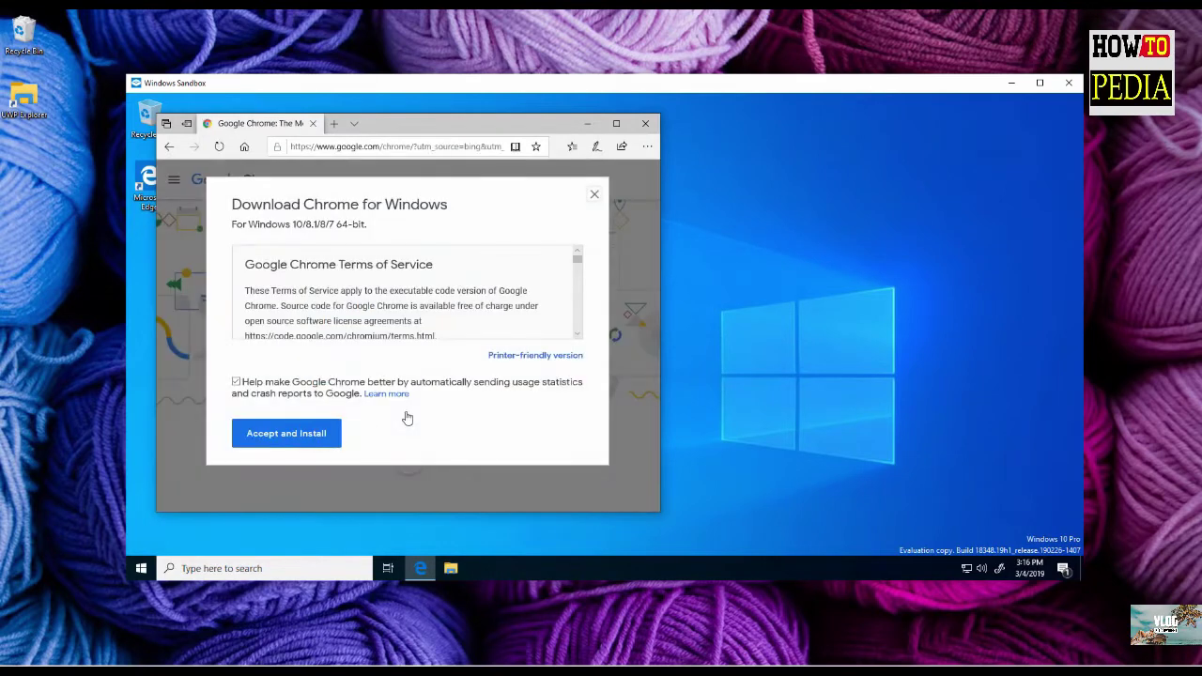
click(317, 432)
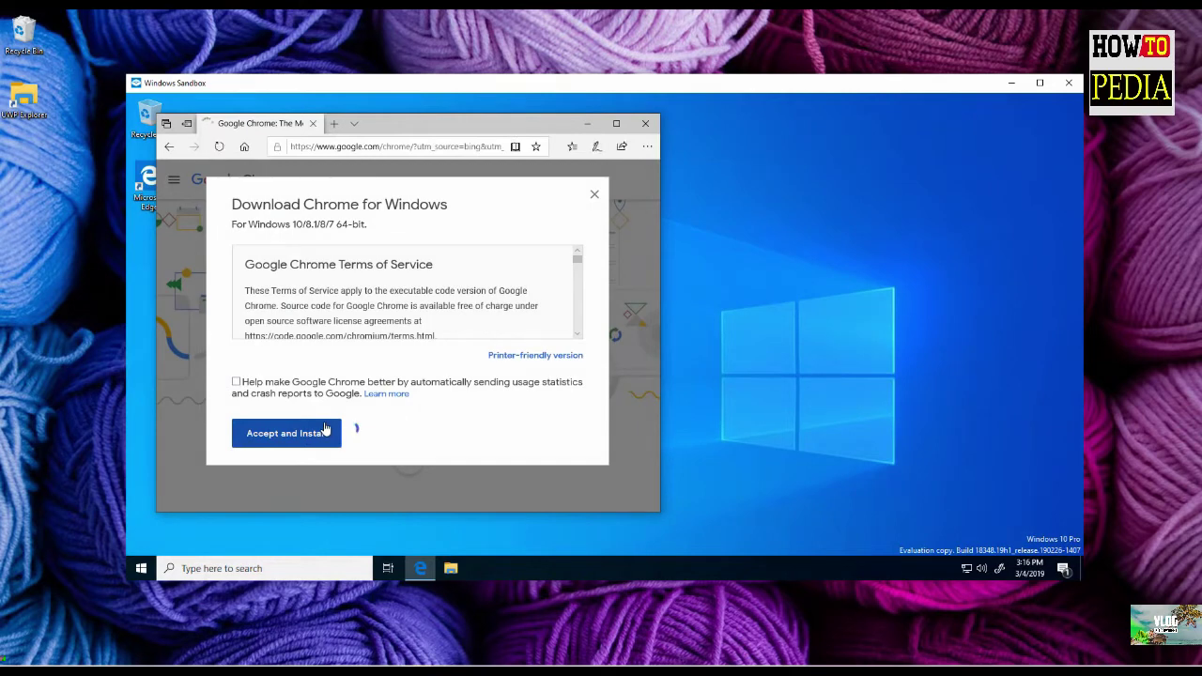
click(391, 489)
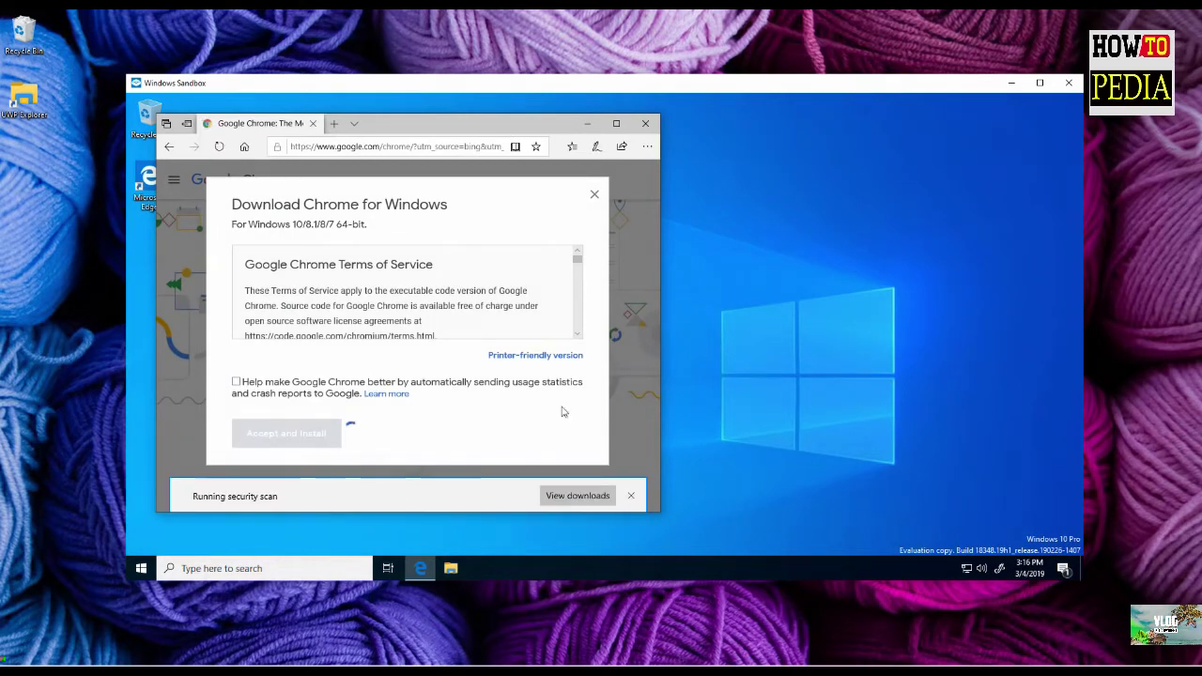
Minimize the Edge window in the sandbox, maximize the Chrome window and minimize it too.
click(597, 125)
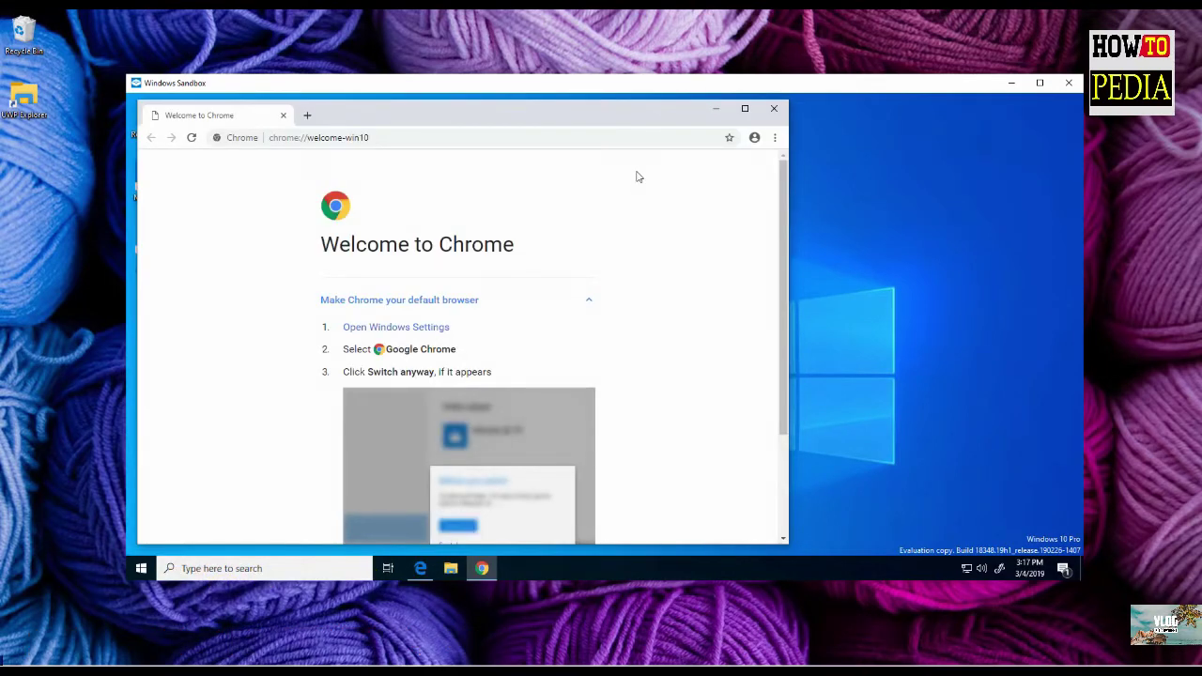
click(745, 108)
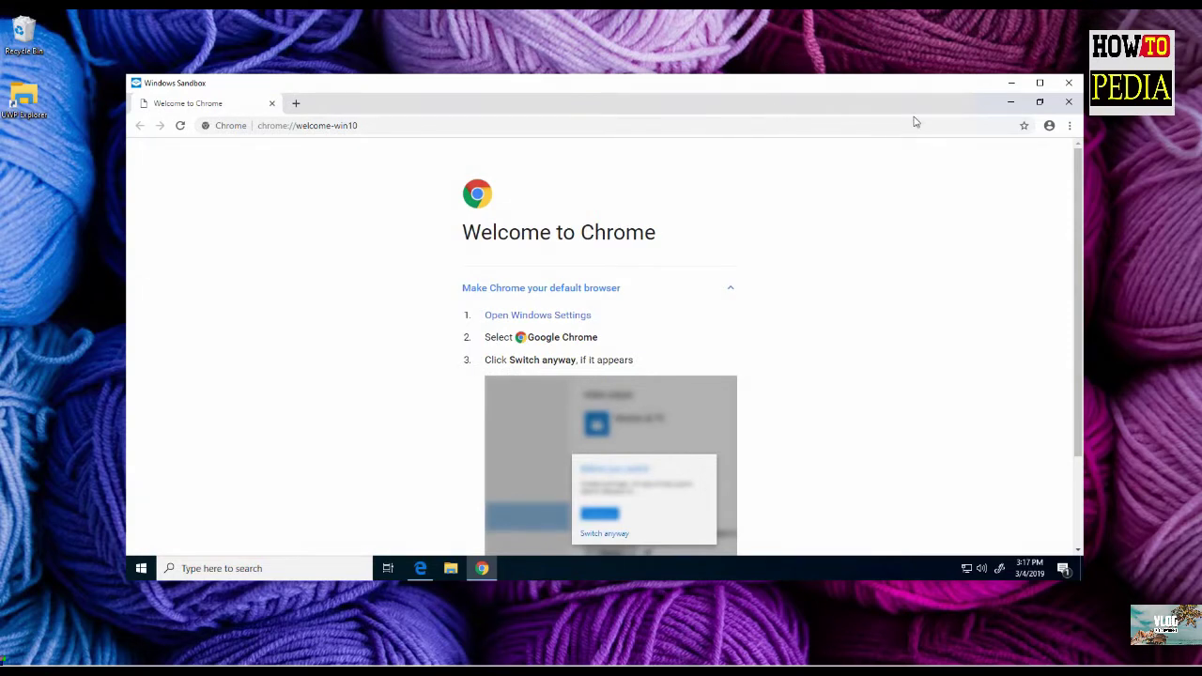
click(1008, 106)
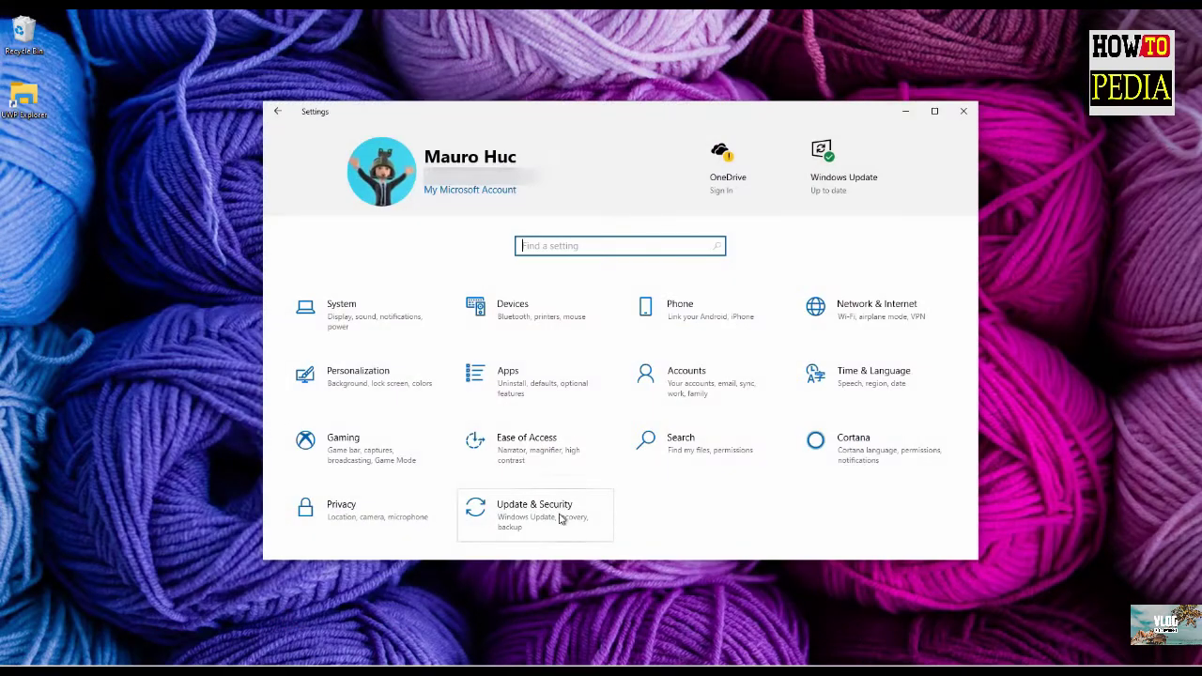
Open the Troubleshoot page of the Update & Security settings to examine the recommended troubleshooting options.
click(560, 518)
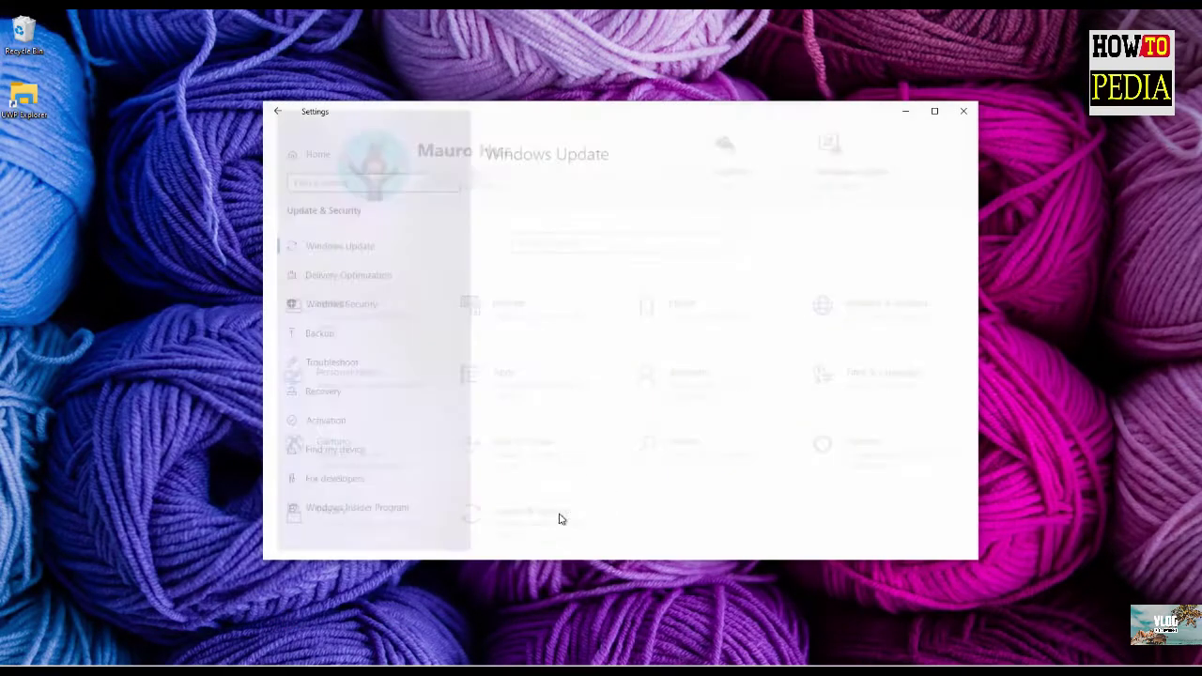
click(344, 366)
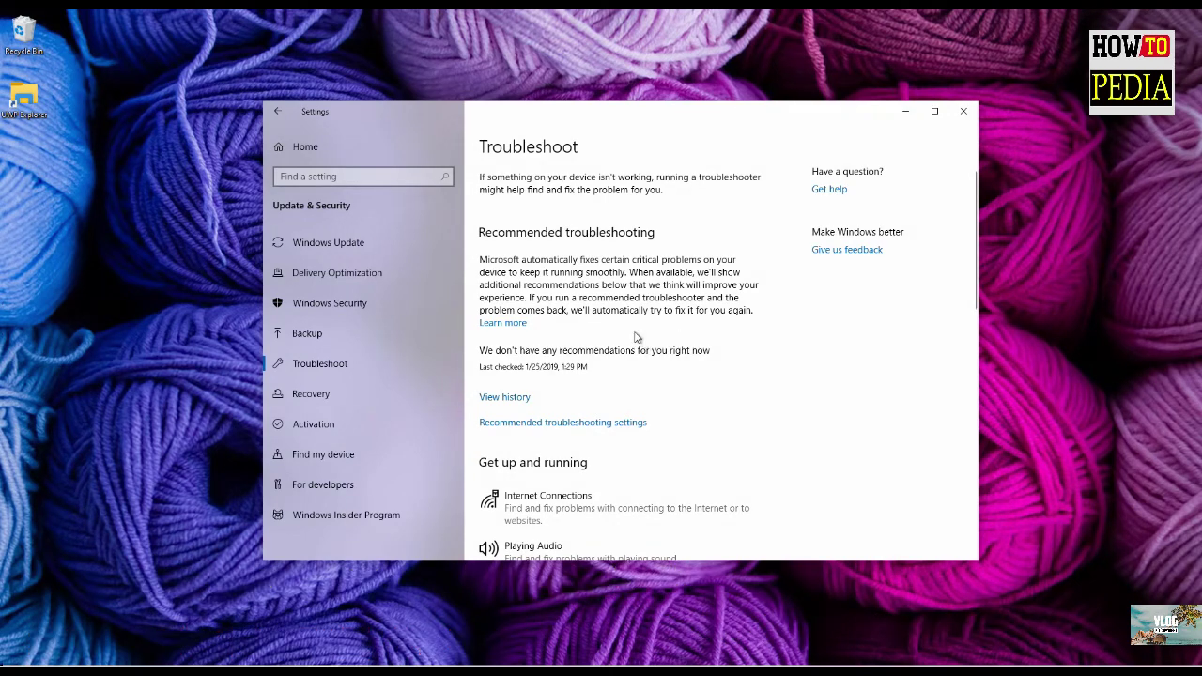
Review the recommended troubleshooting history, and open the recommended troubleshooting settings to examine how Microsoft should fix problems.
click(507, 397)
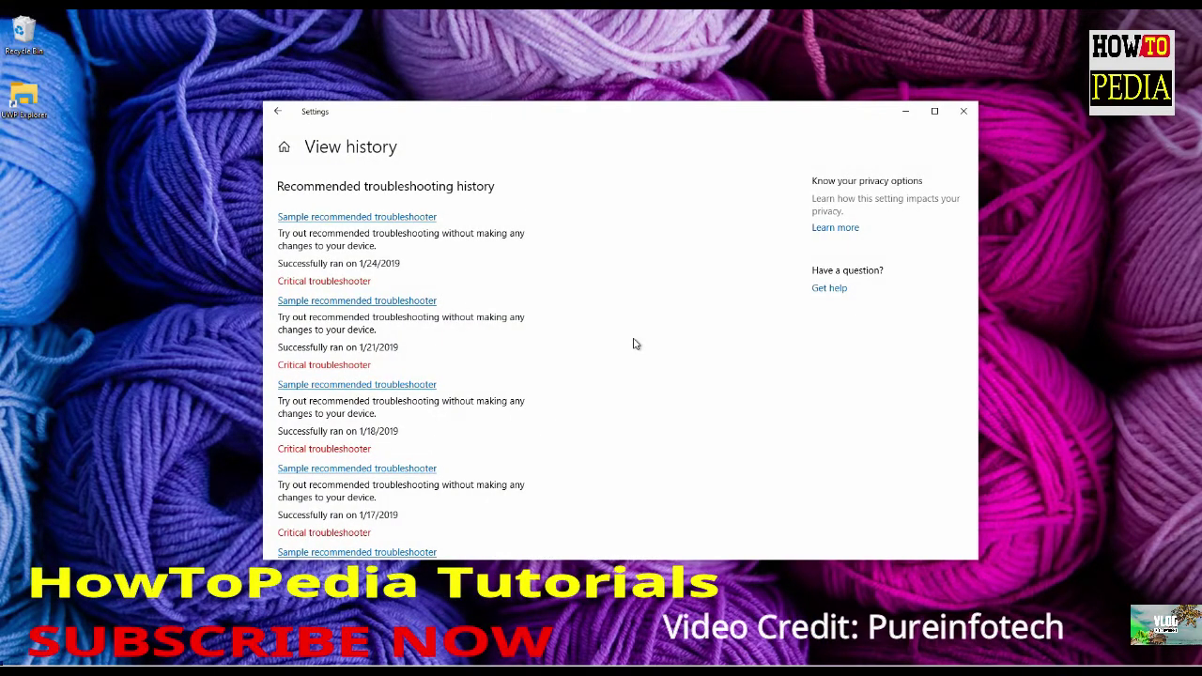
scroll(634, 344, down, 3)
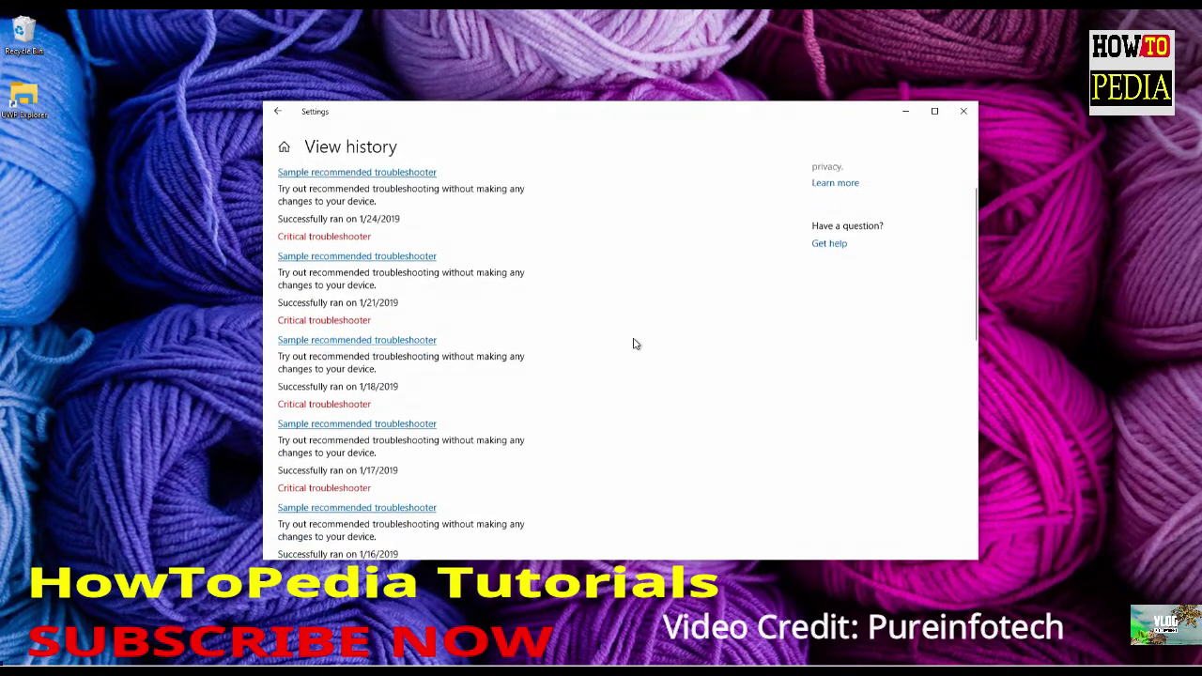
scroll(634, 343, up, 2)
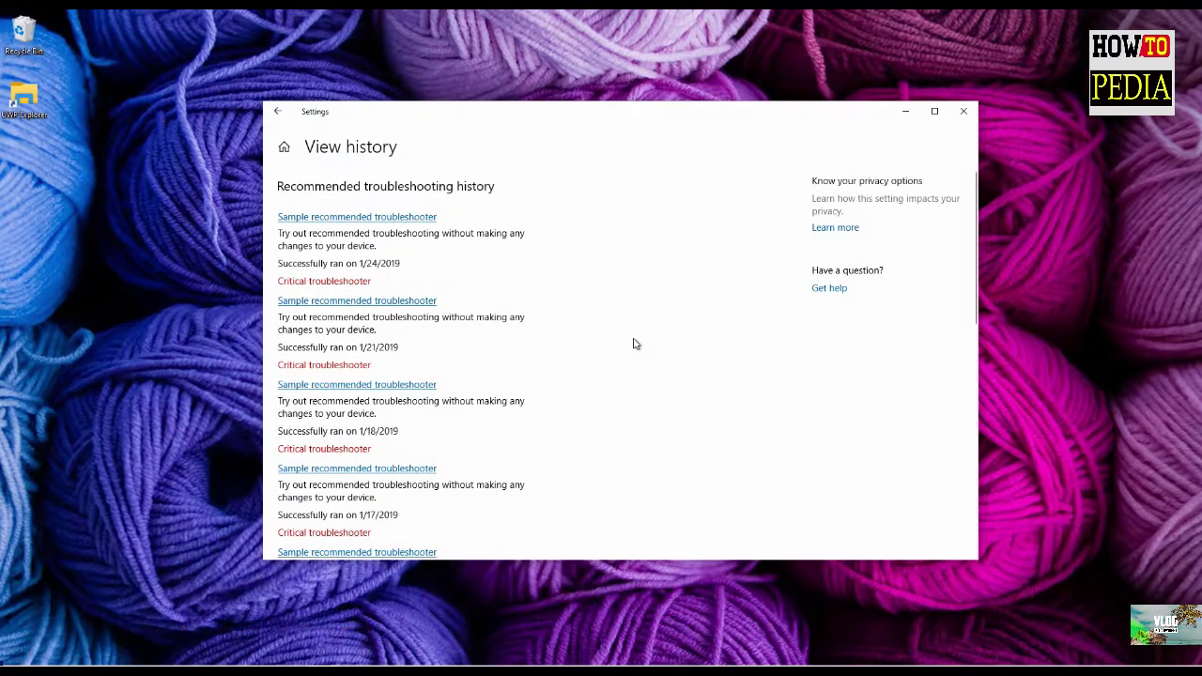
click(279, 111)
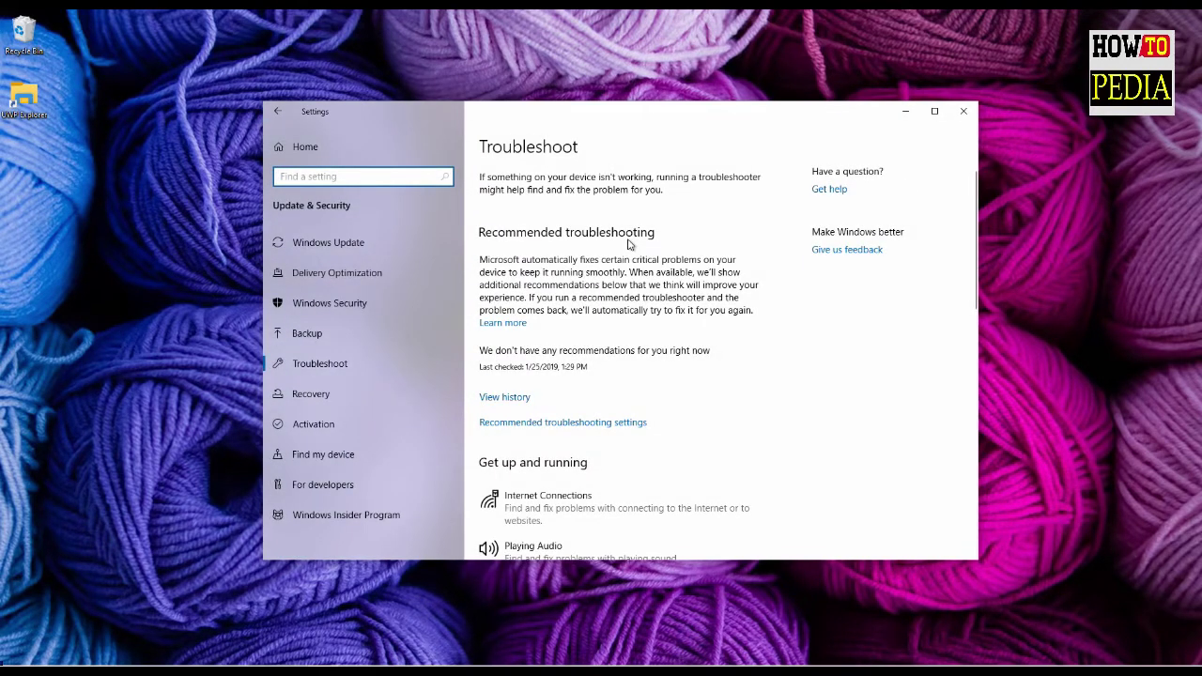
click(596, 423)
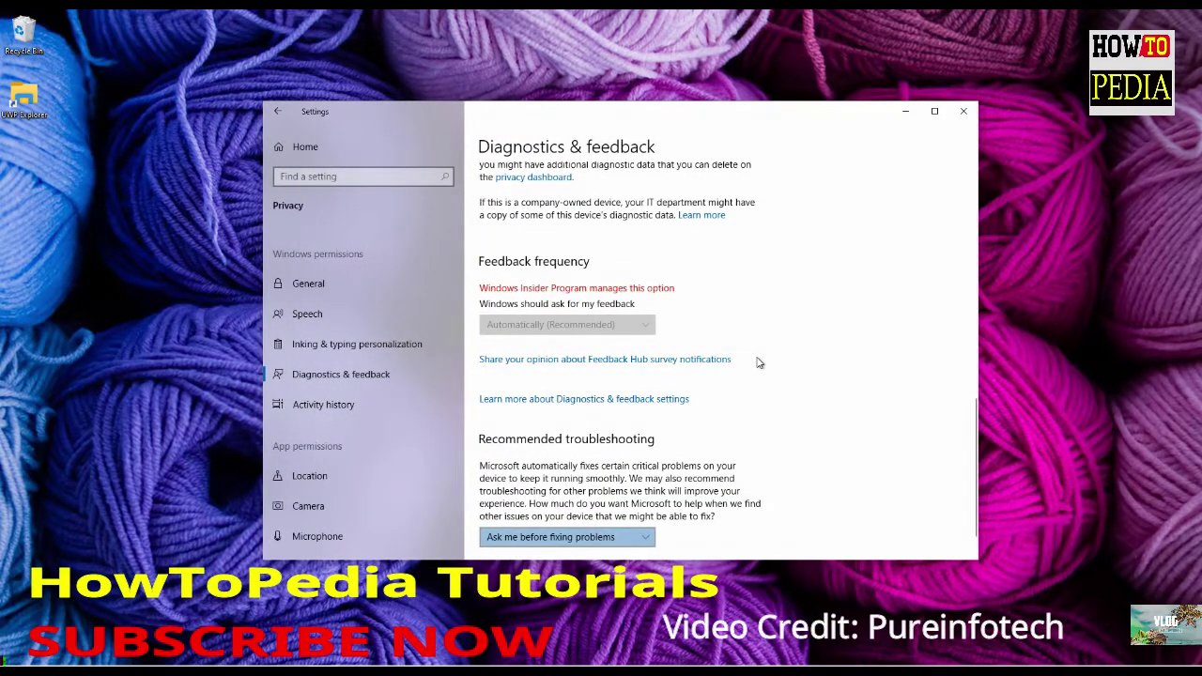
scroll(759, 363, down, 1)
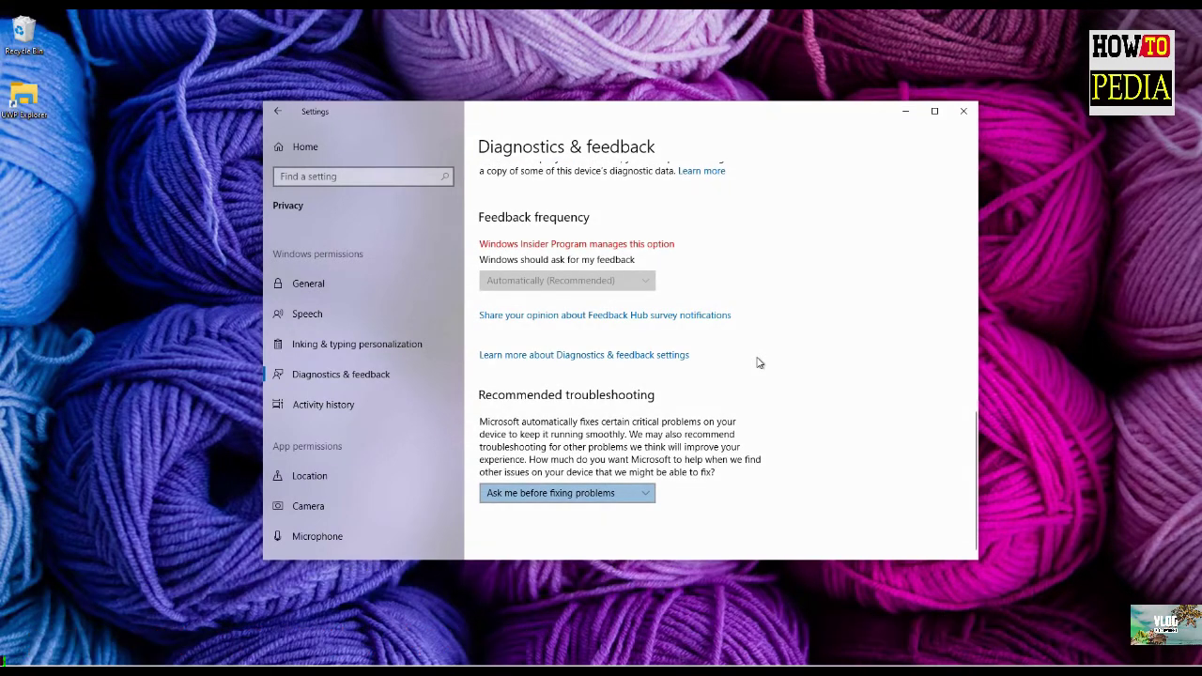
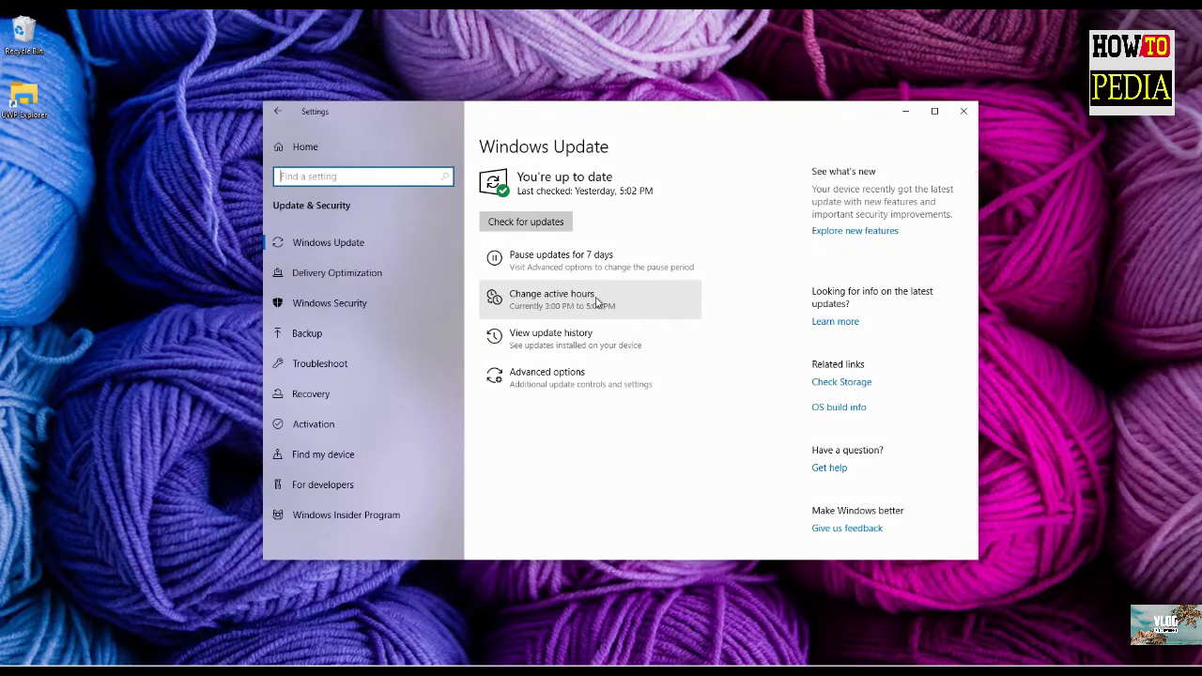
Examine the active hours options, switching automatic adjustment on and back off and viewing the manual start and end times without saving.
click(595, 303)
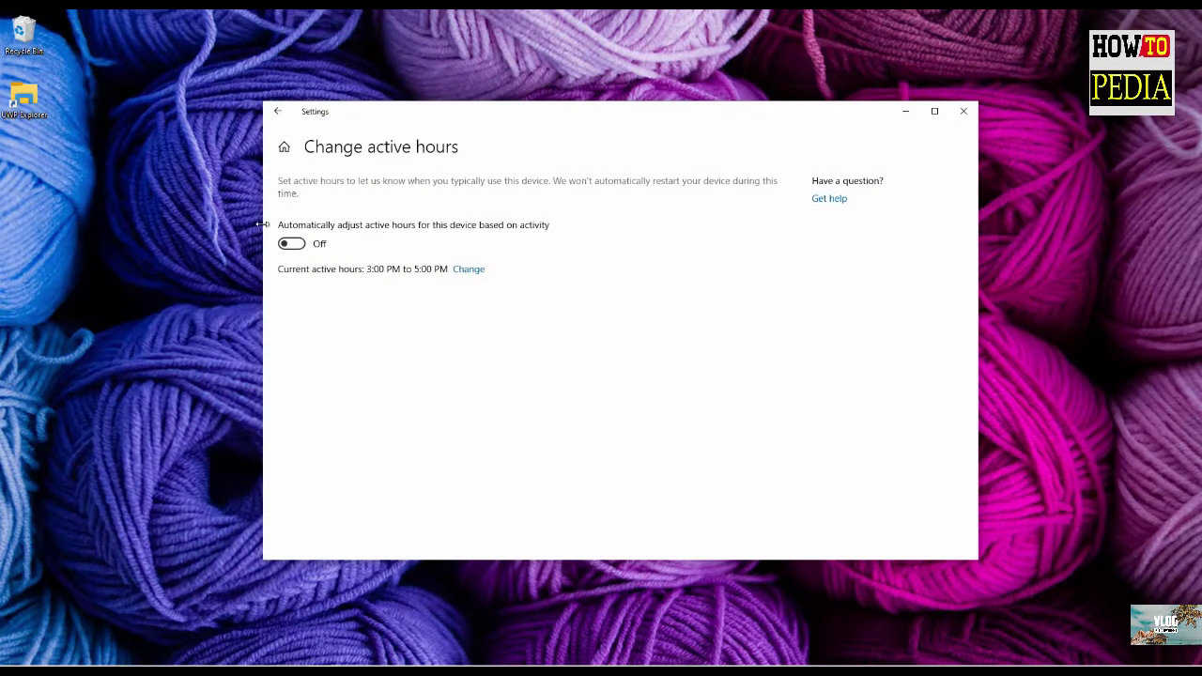
click(295, 245)
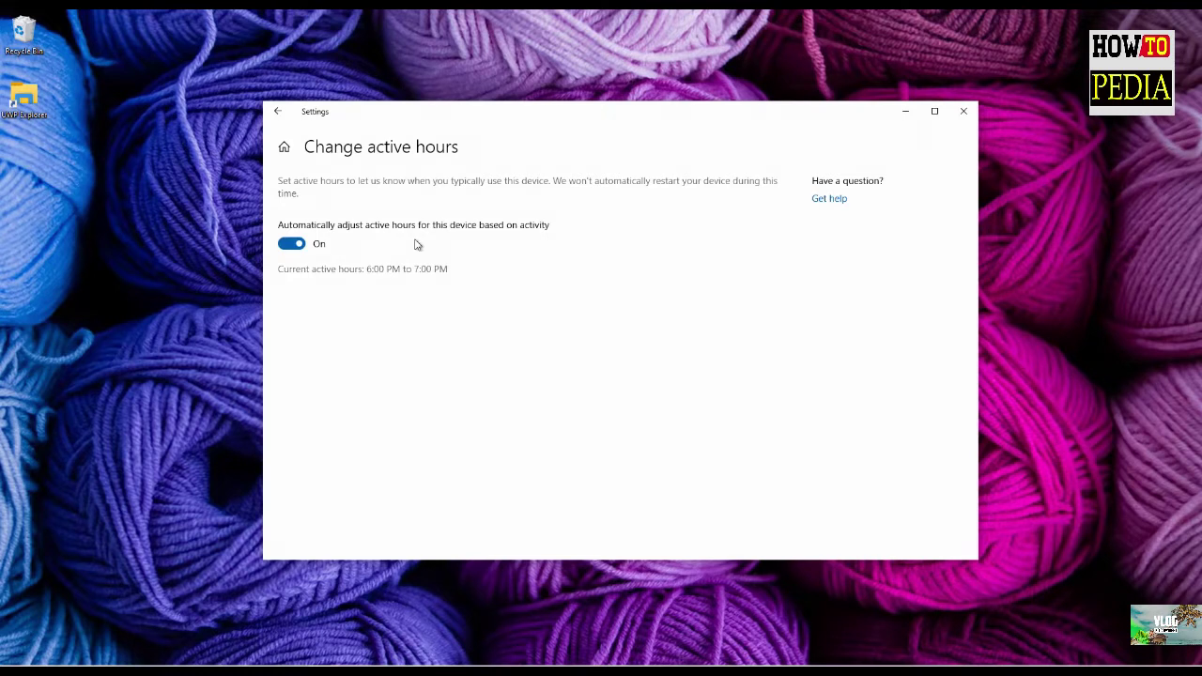
click(293, 245)
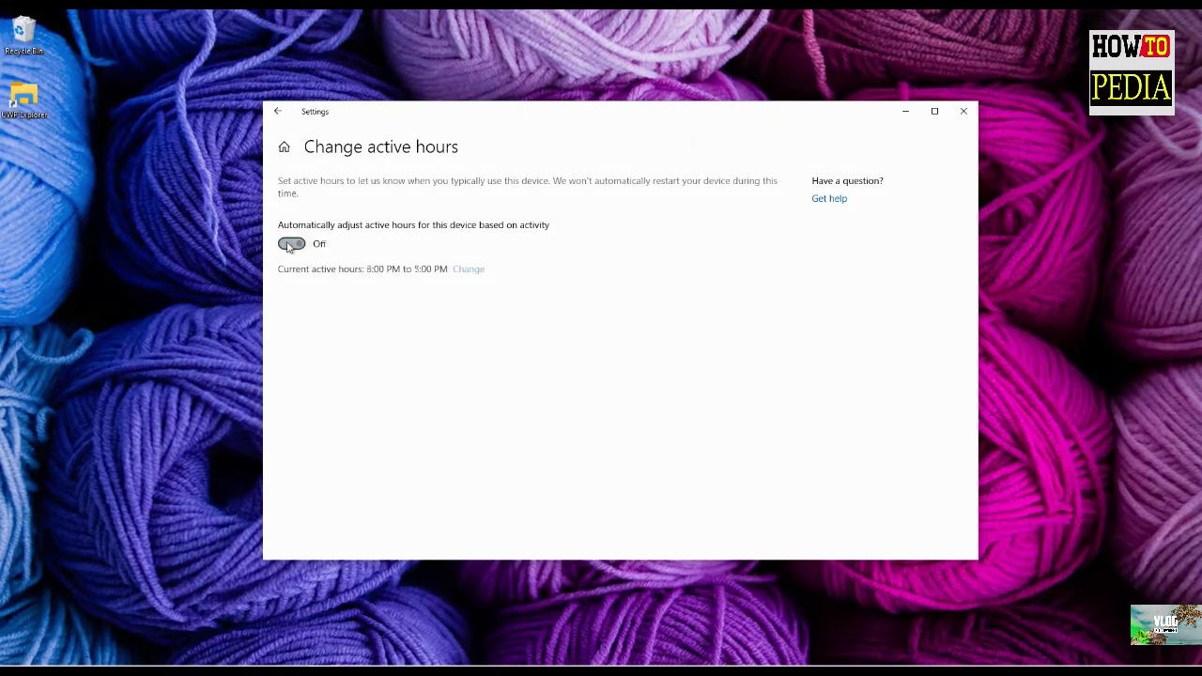
click(469, 270)
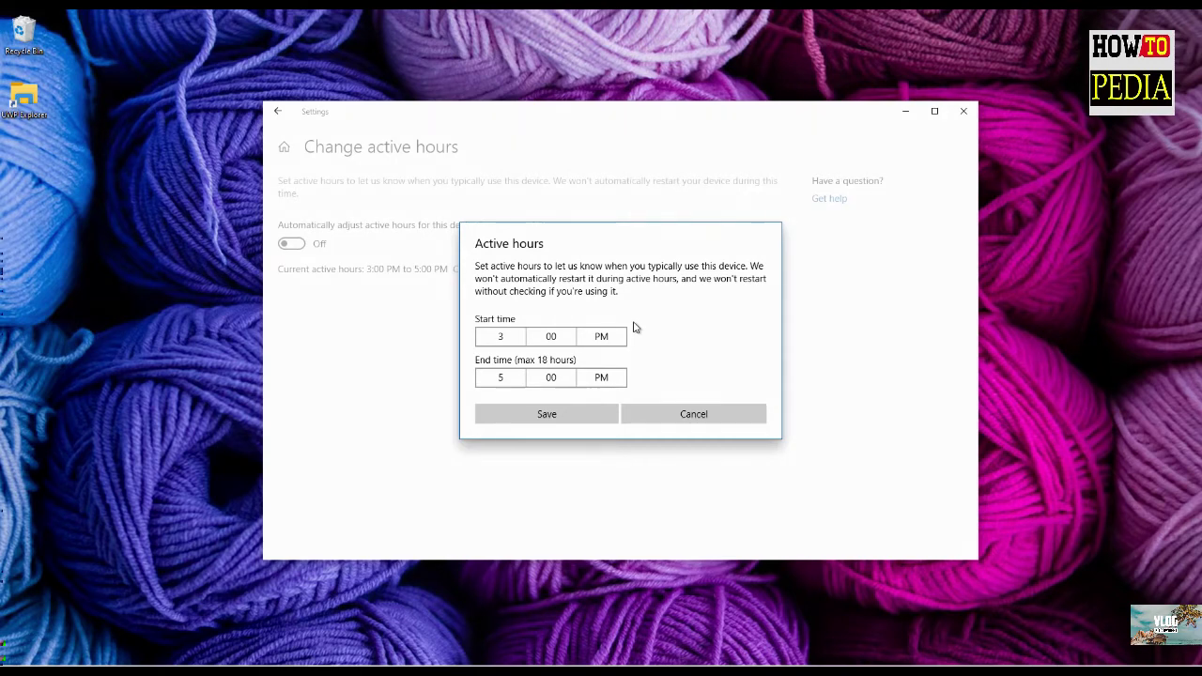
click(741, 418)
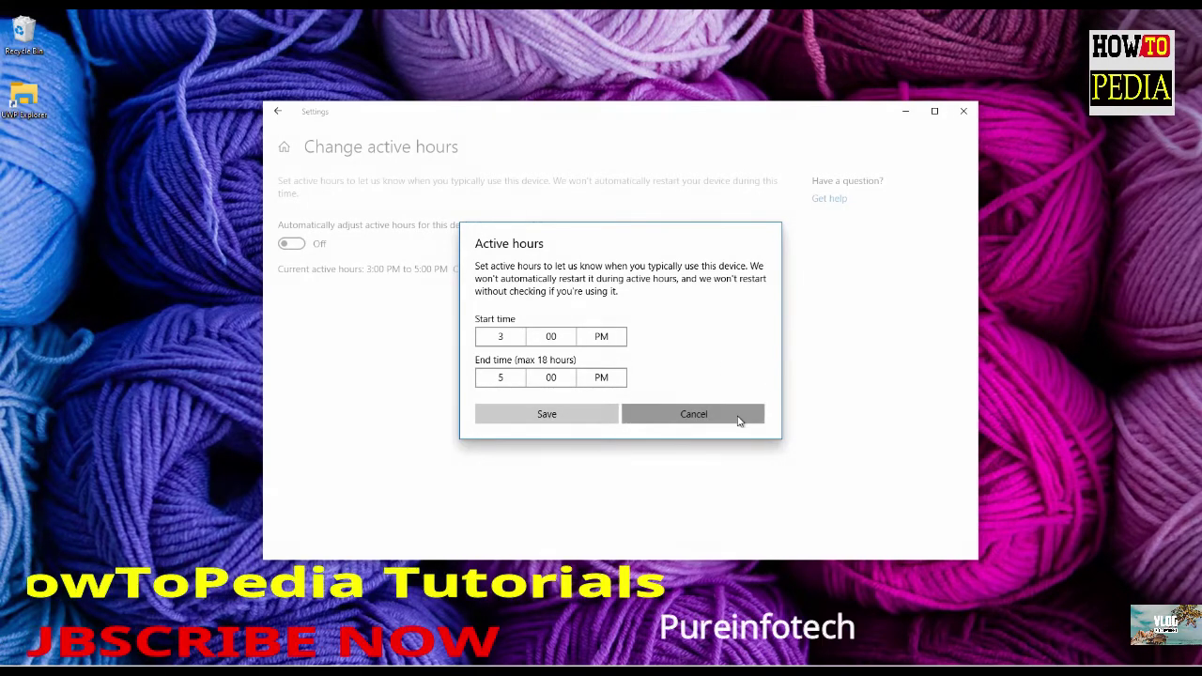
click(277, 111)
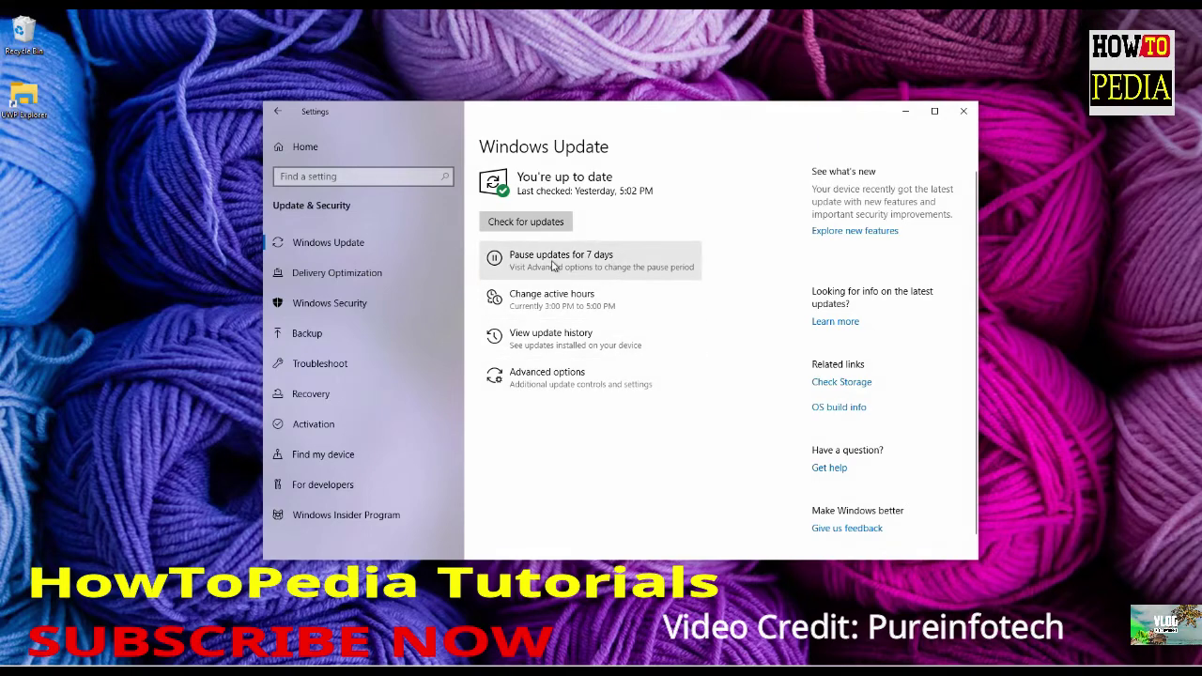
Minimize the Settings window and launch Notepad with the Run command.
click(908, 110)
key(super+r)
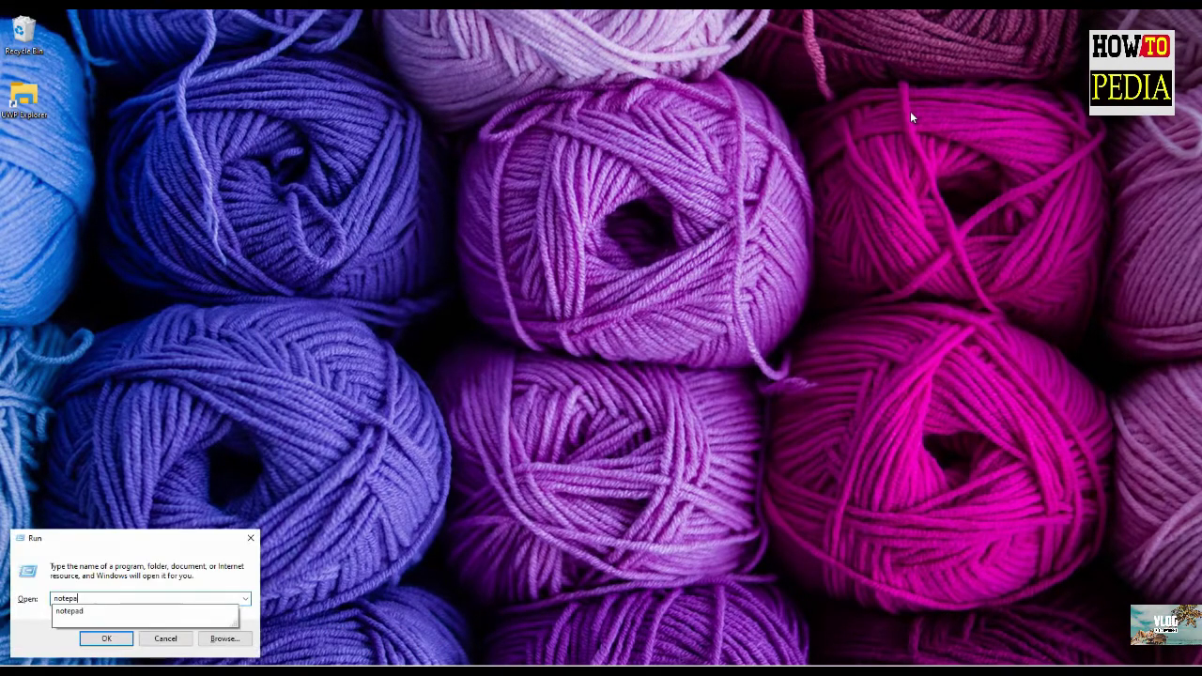
key(Return)
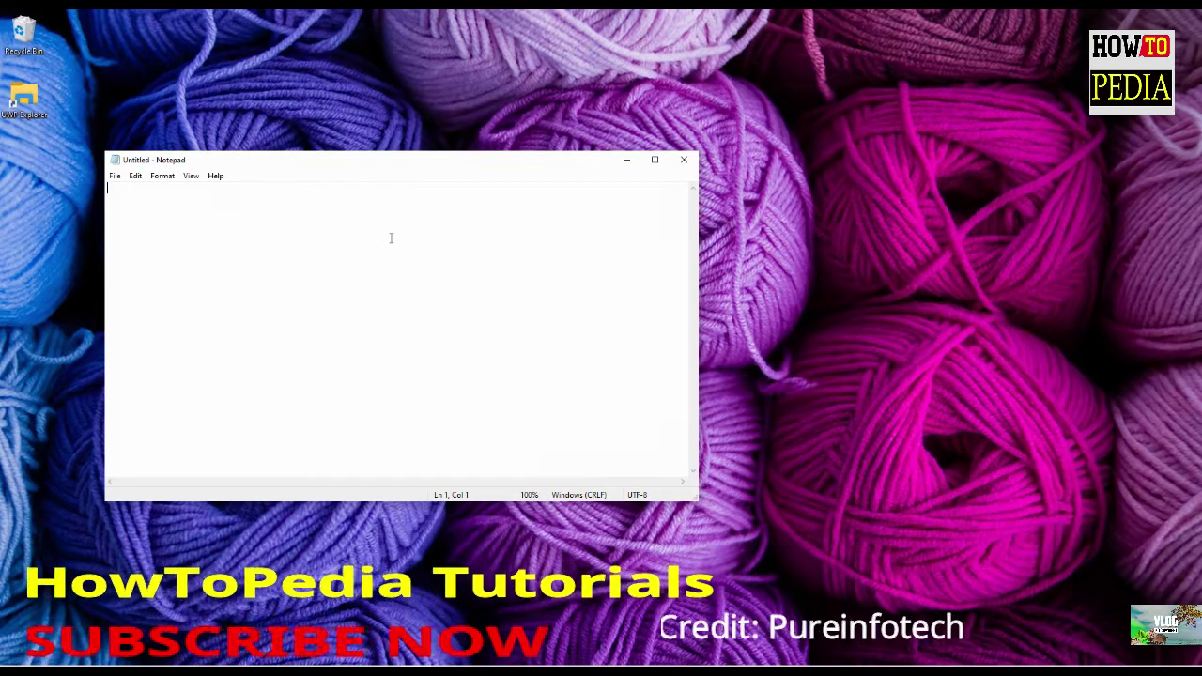
Open the emoji panel in Notepad, browse its symbol categories and insert the > symbol from the punctuation set.
key(super+period)
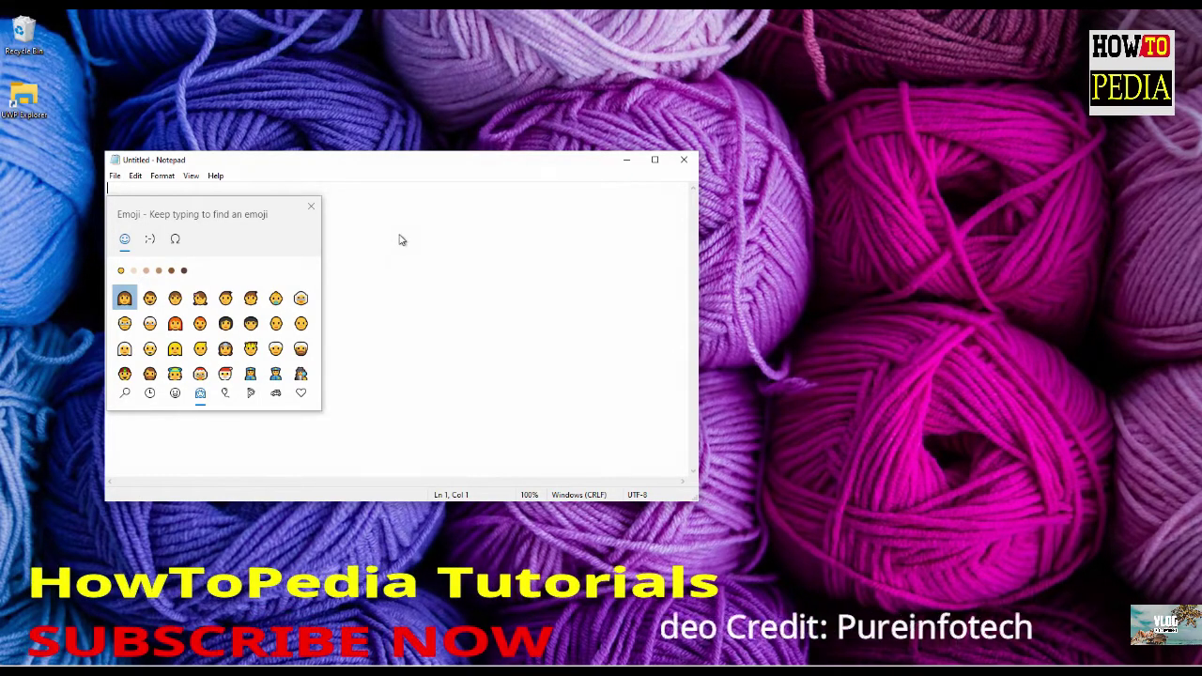
click(175, 239)
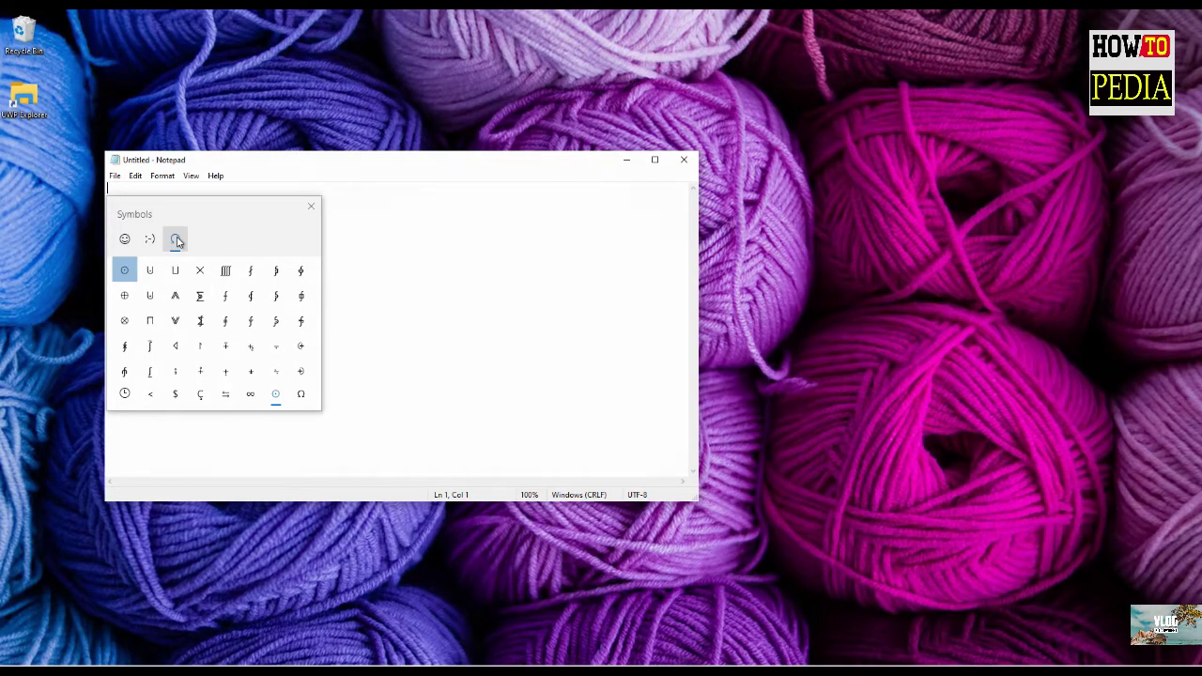
click(150, 394)
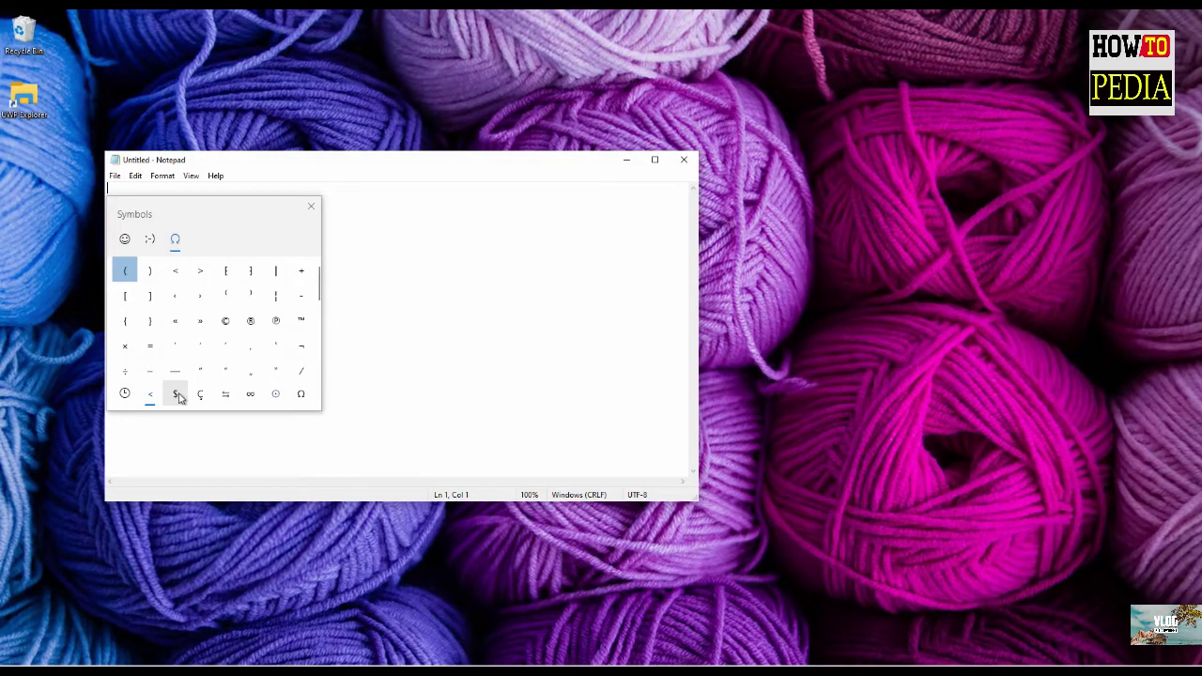
click(176, 395)
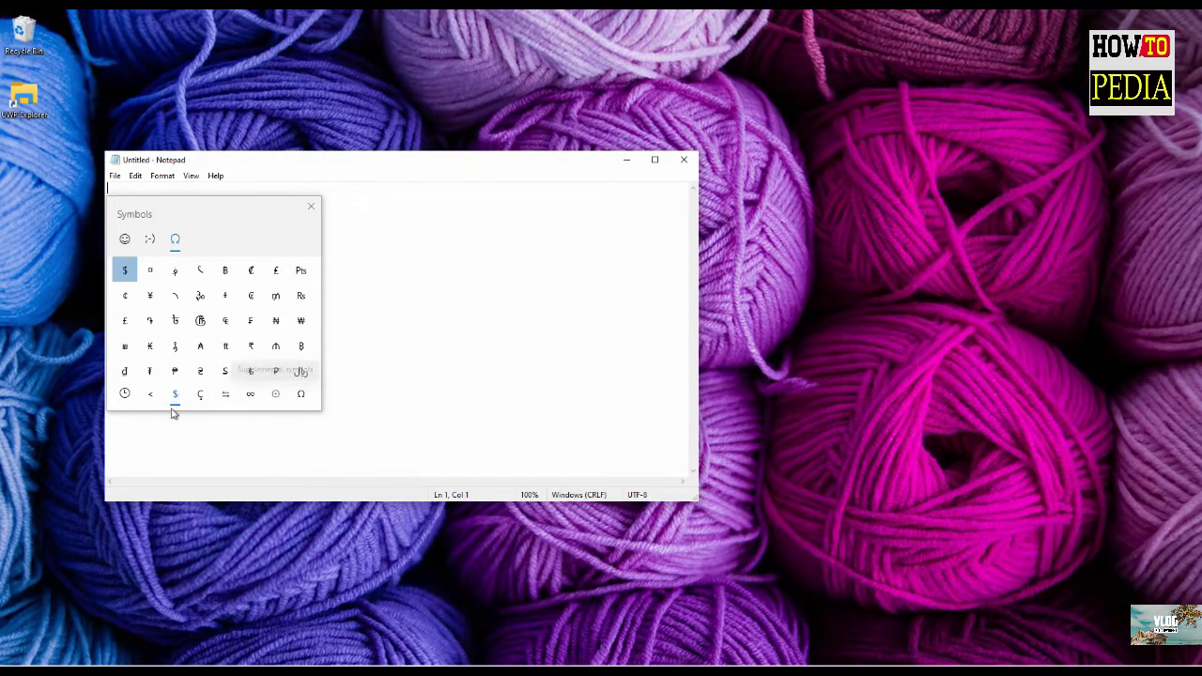
click(122, 393)
click(148, 396)
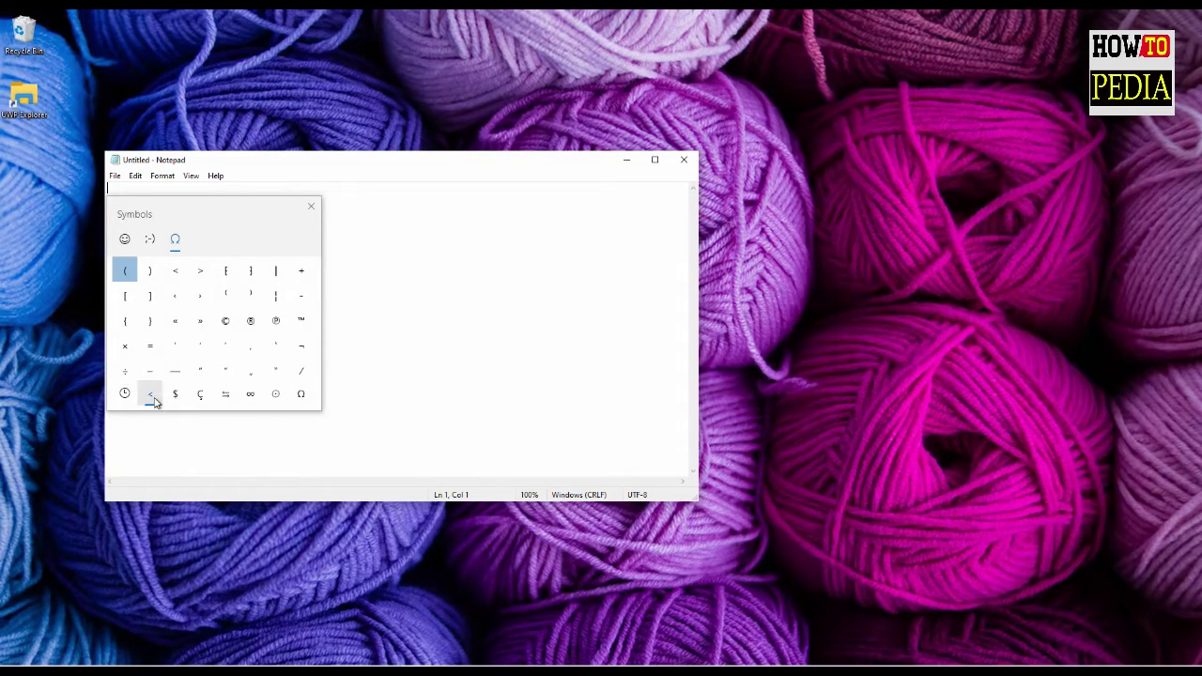
click(200, 271)
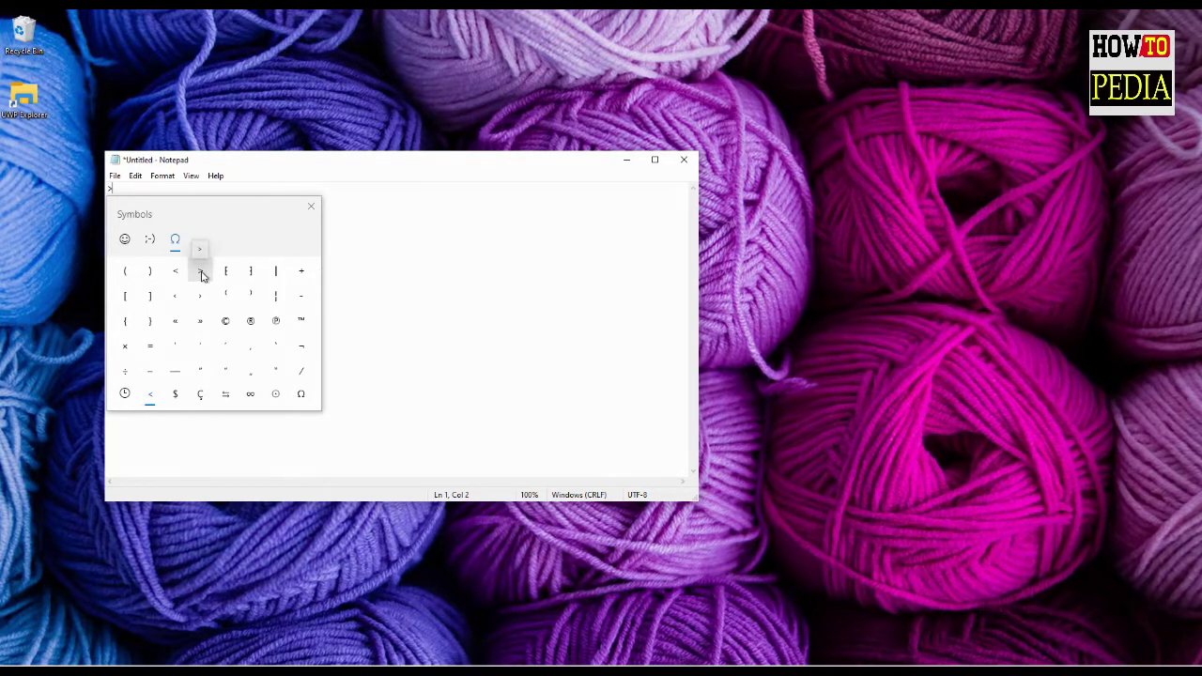
Browse the Latin, arrow and math symbol categories of the emoji panel, and view the kaomoji collection.
click(200, 395)
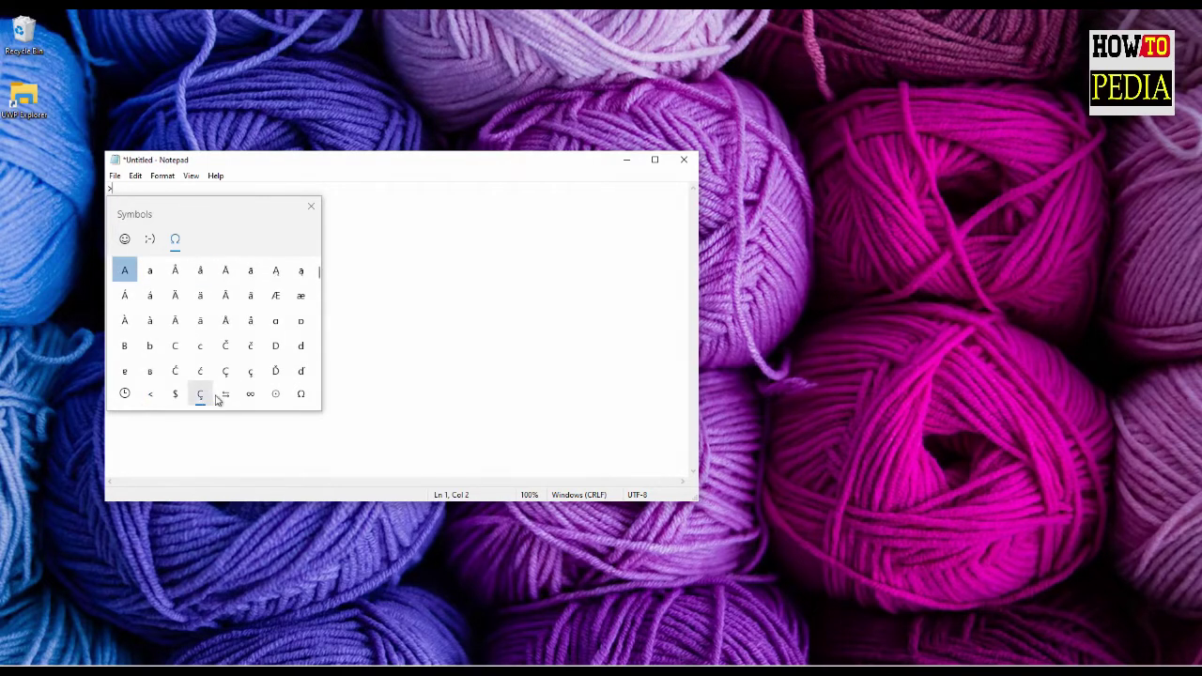
click(225, 395)
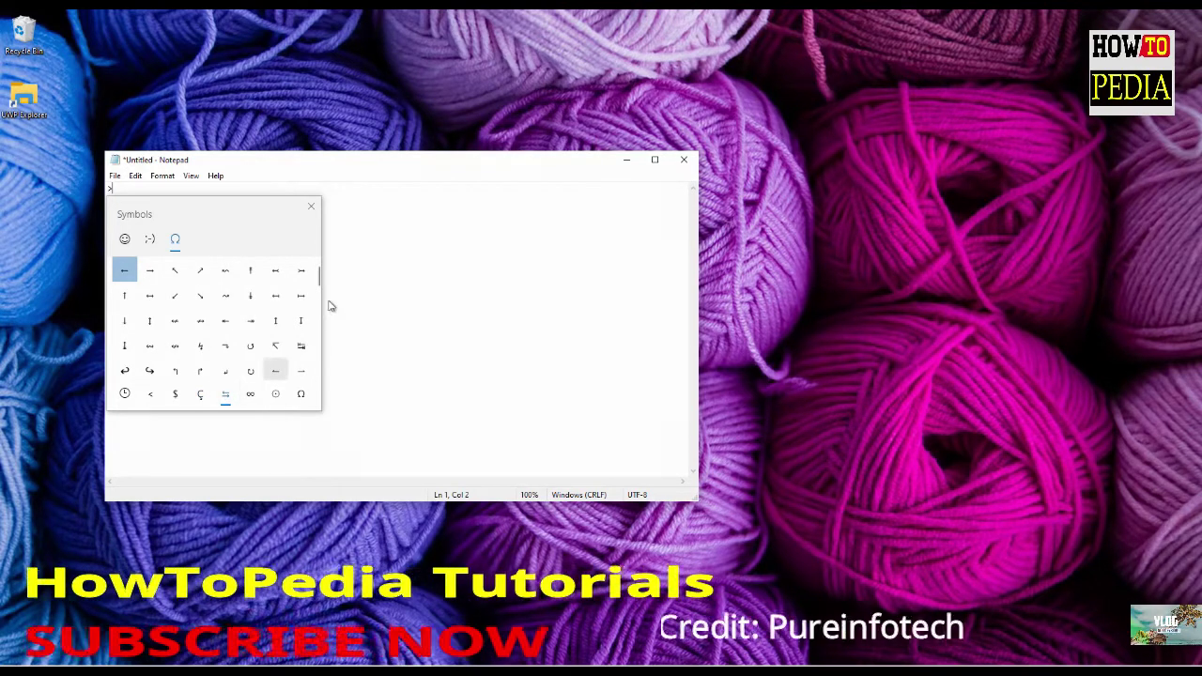
mouse_move(318, 274)
mouse_down()
mouse_move(314, 376)
mouse_move(312, 281)
mouse_up()
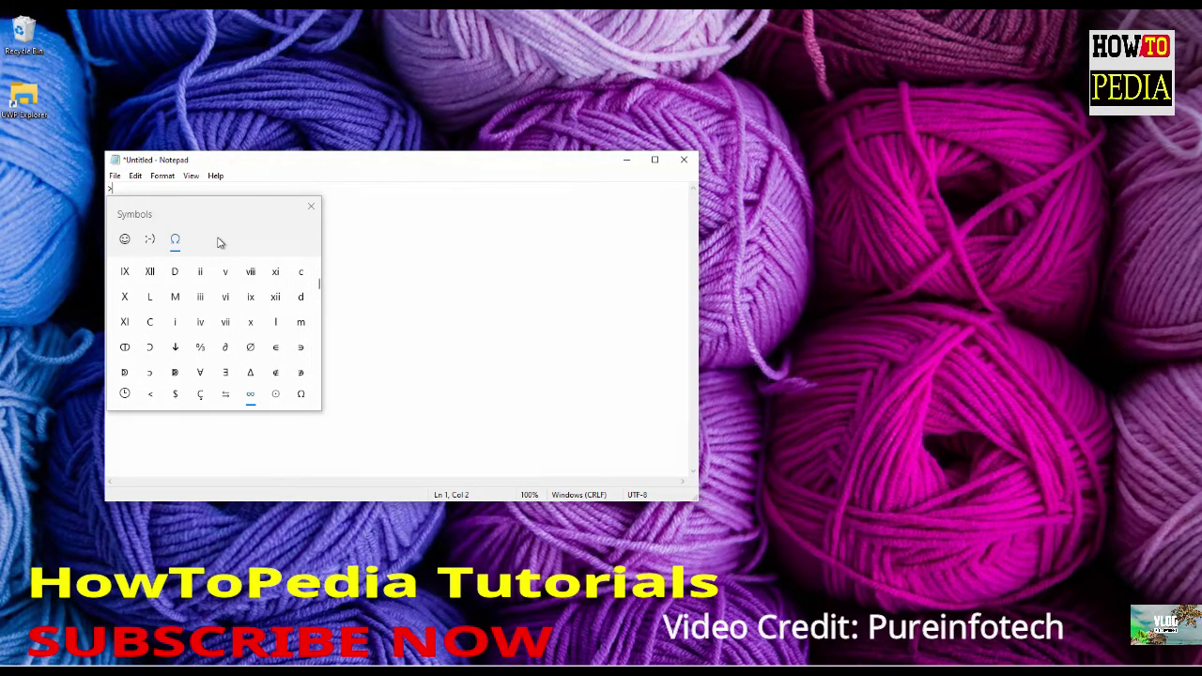
click(151, 241)
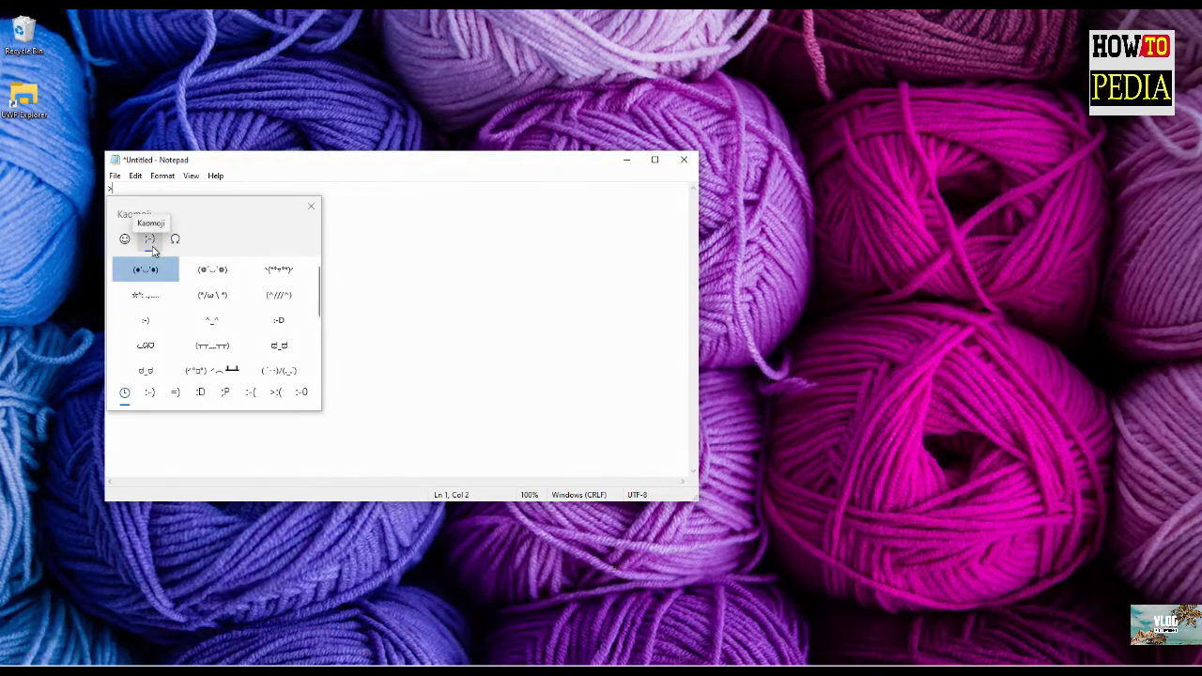
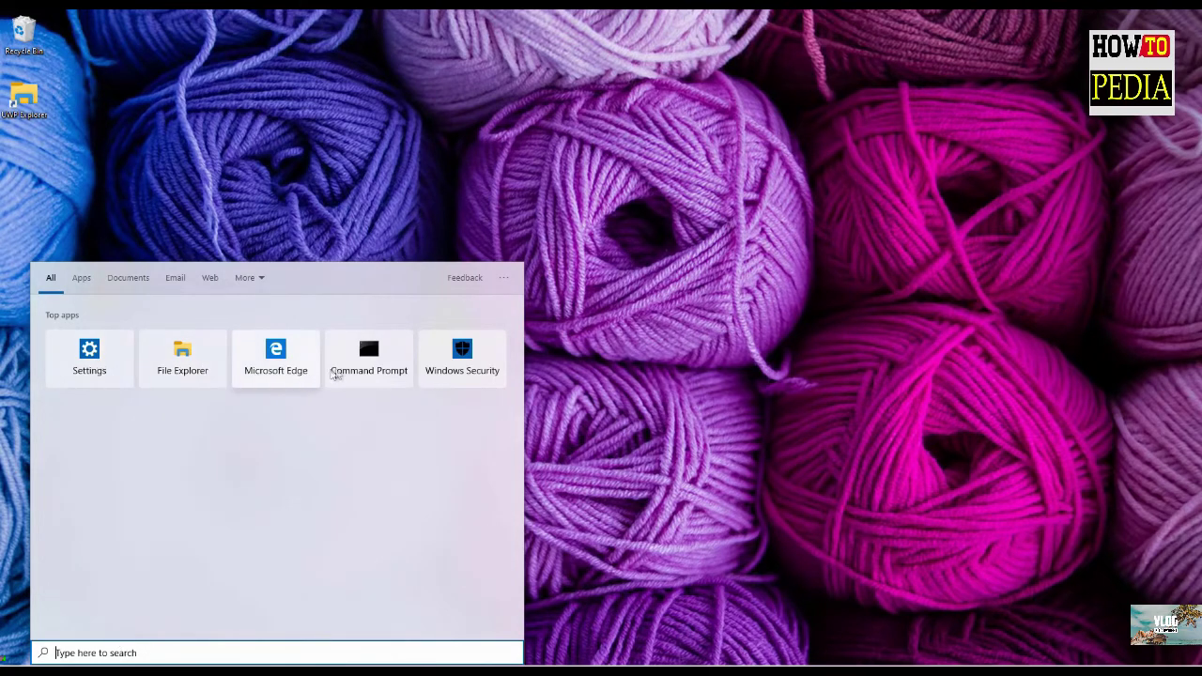
Look through the Windows Search filters for apps, documents, email and web, and view the additional filter types.
click(83, 281)
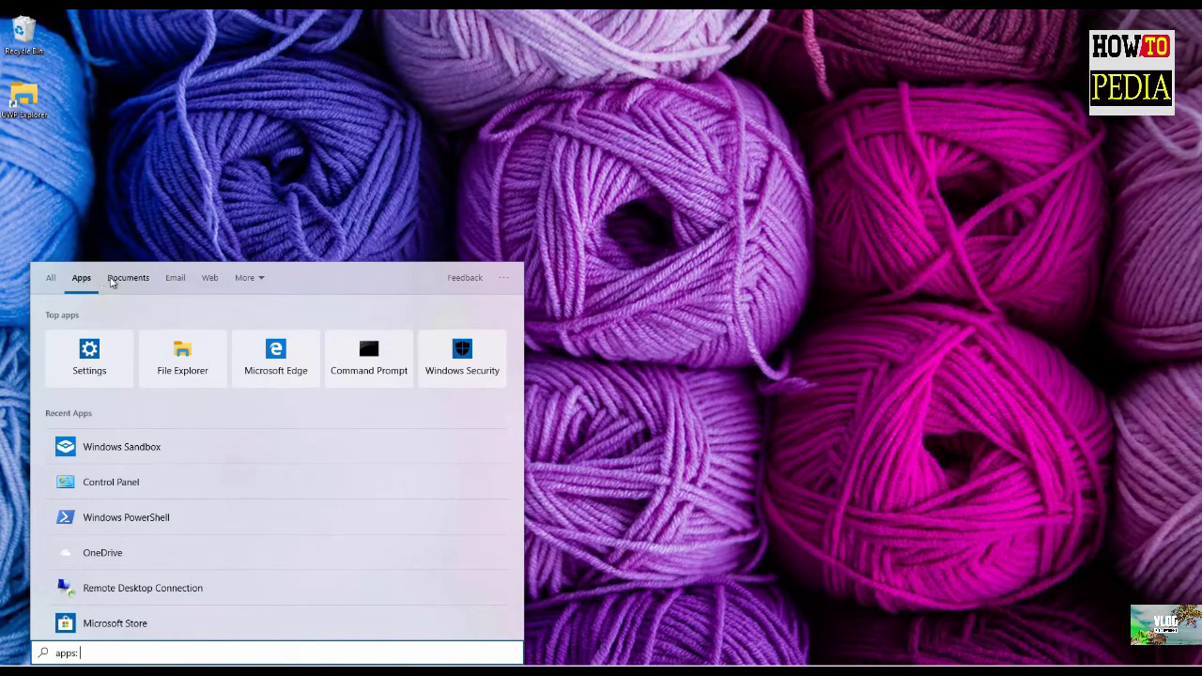
click(111, 282)
click(164, 284)
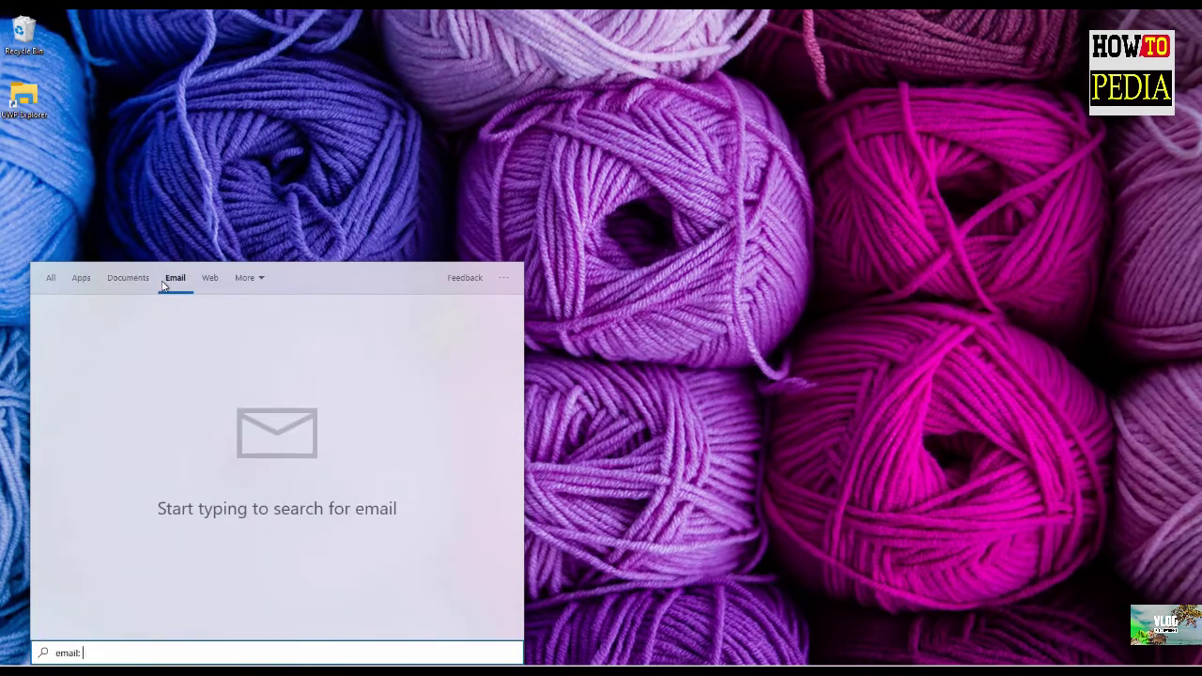
click(218, 281)
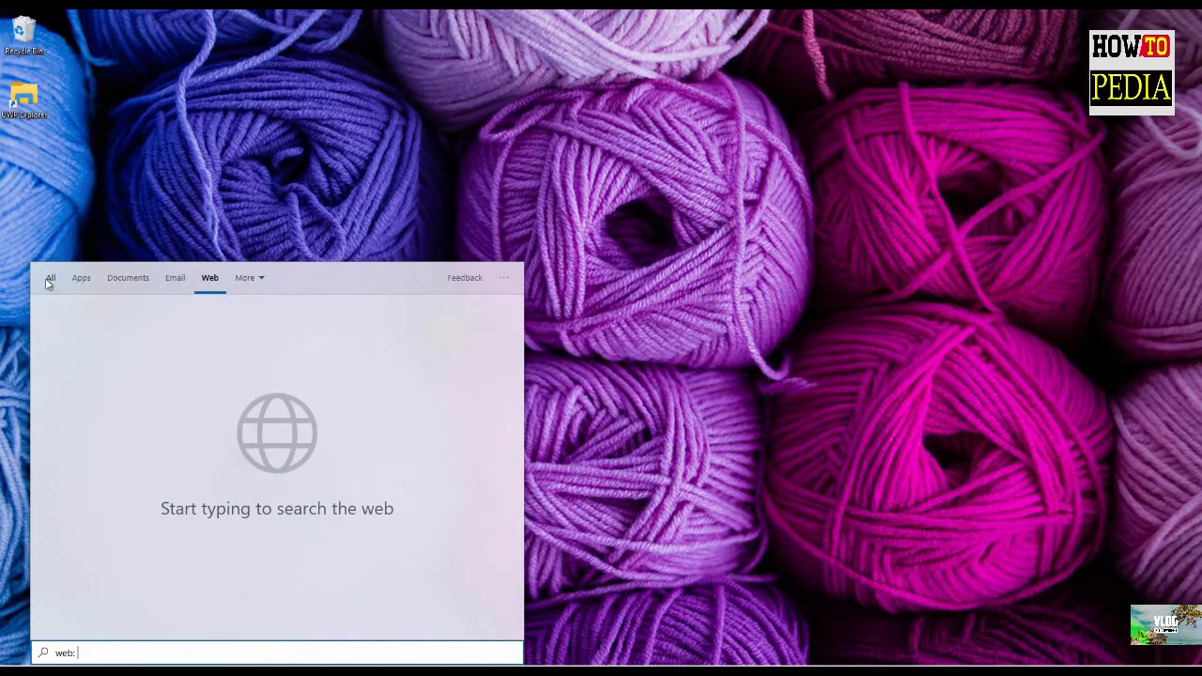
click(47, 280)
click(251, 284)
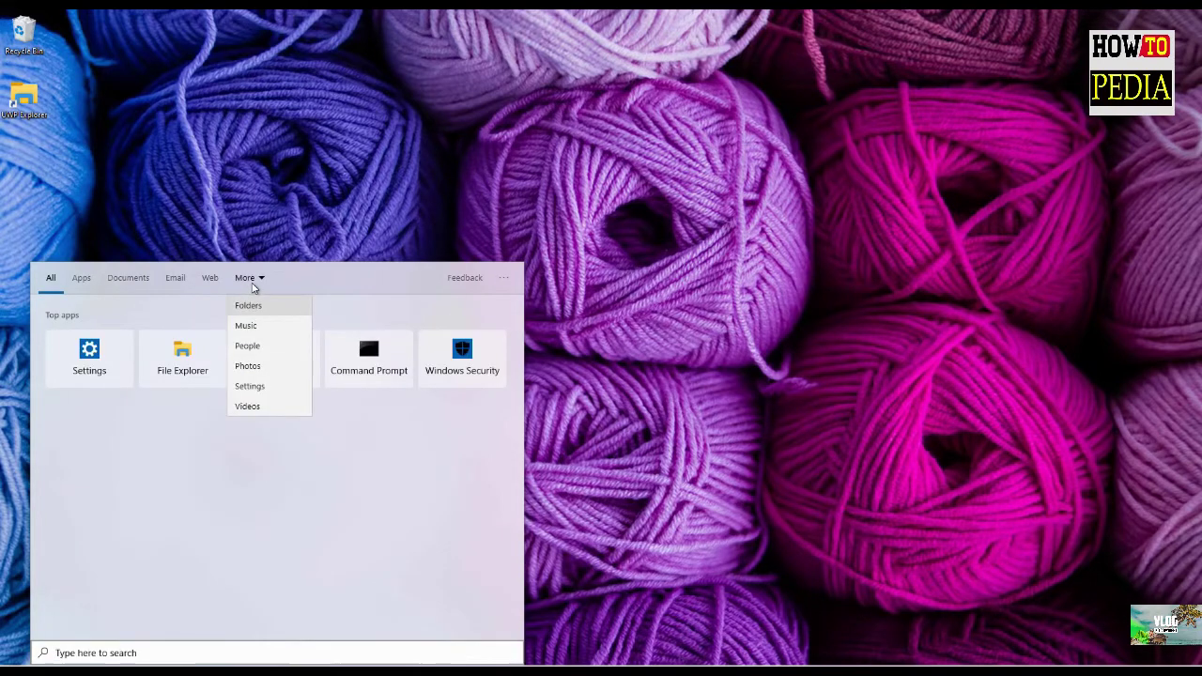
Search Windows for "Microsoft wor" across all categories.
click(188, 651)
text(Micro)
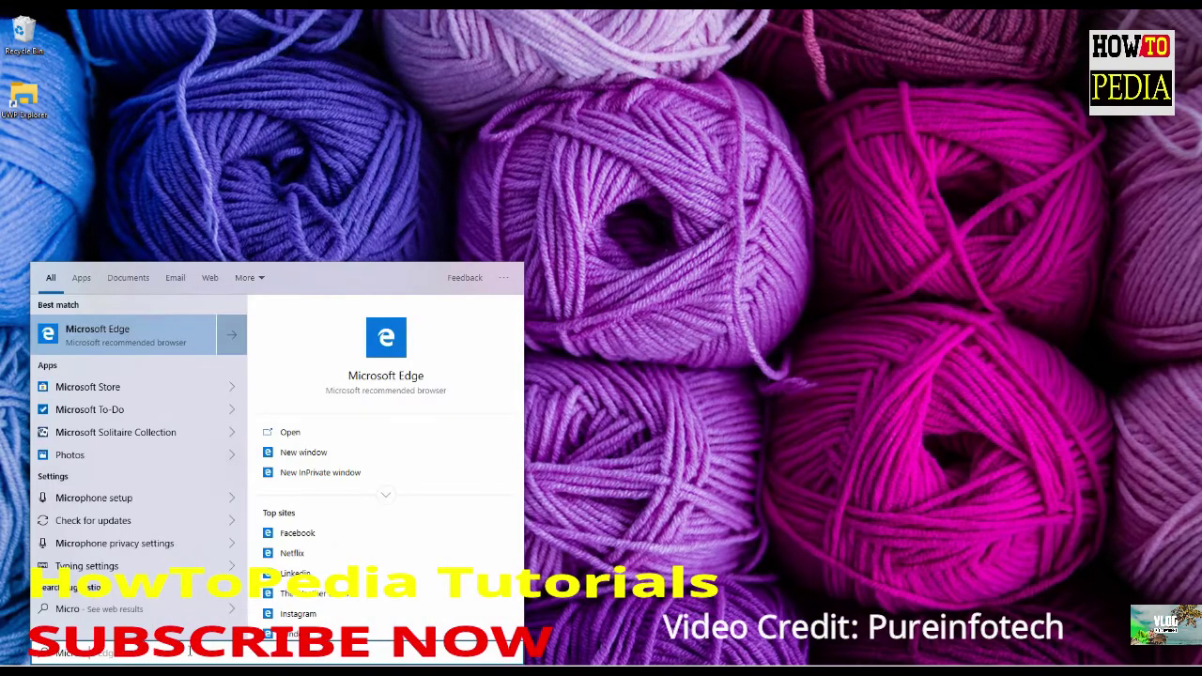
text(soft wor)
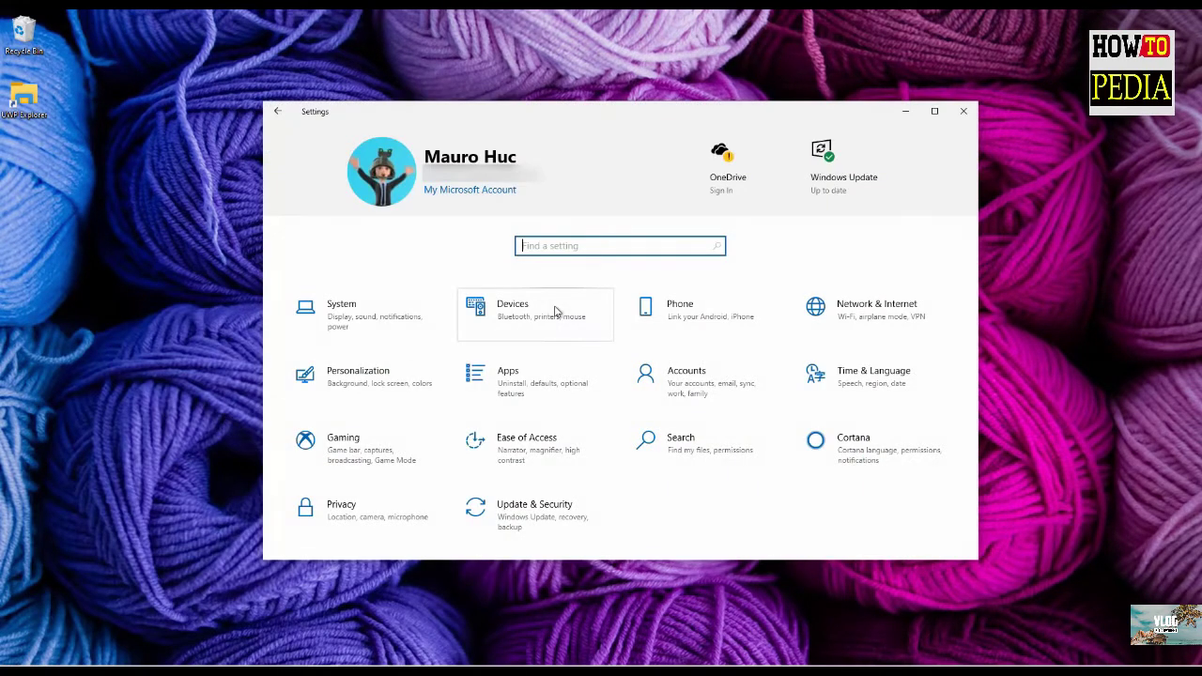
Open the Searching Windows page of the Search settings and maximize the Settings window to examine the indexing options.
click(695, 452)
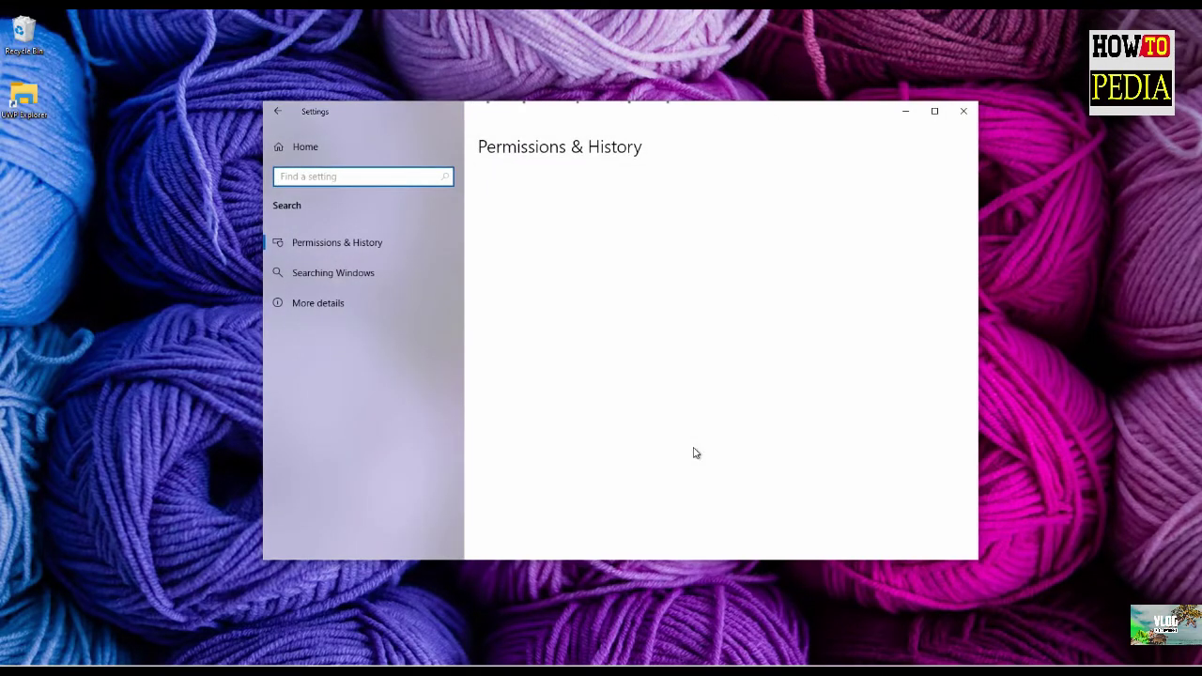
click(359, 281)
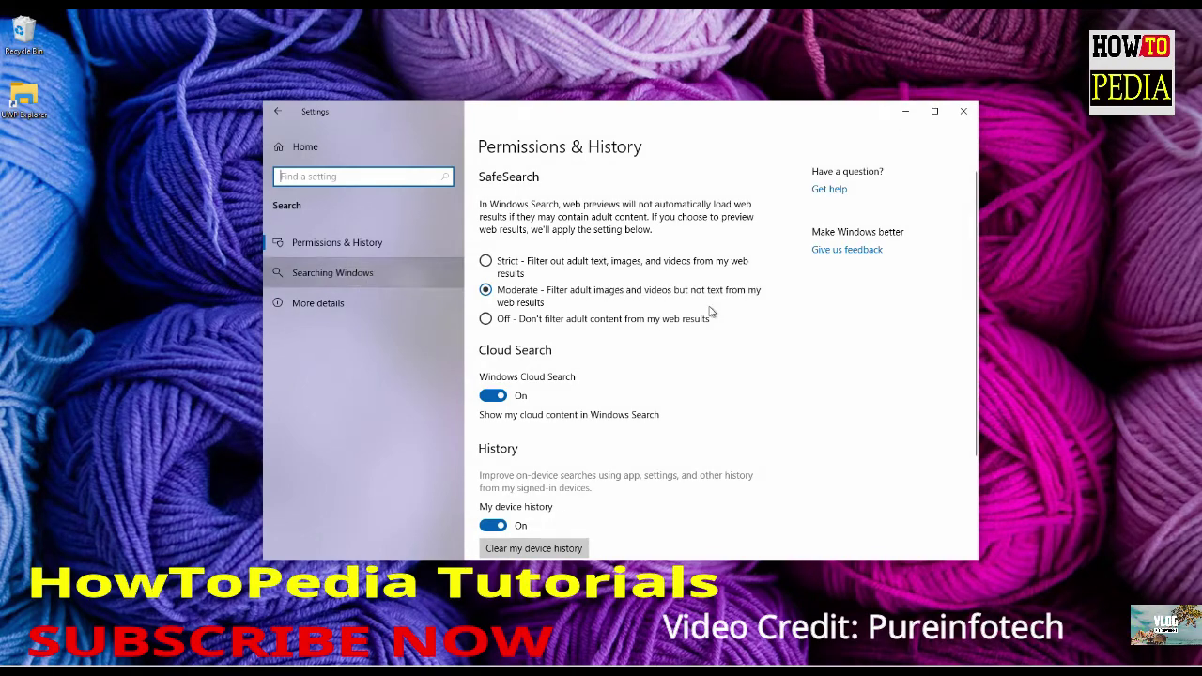
click(934, 111)
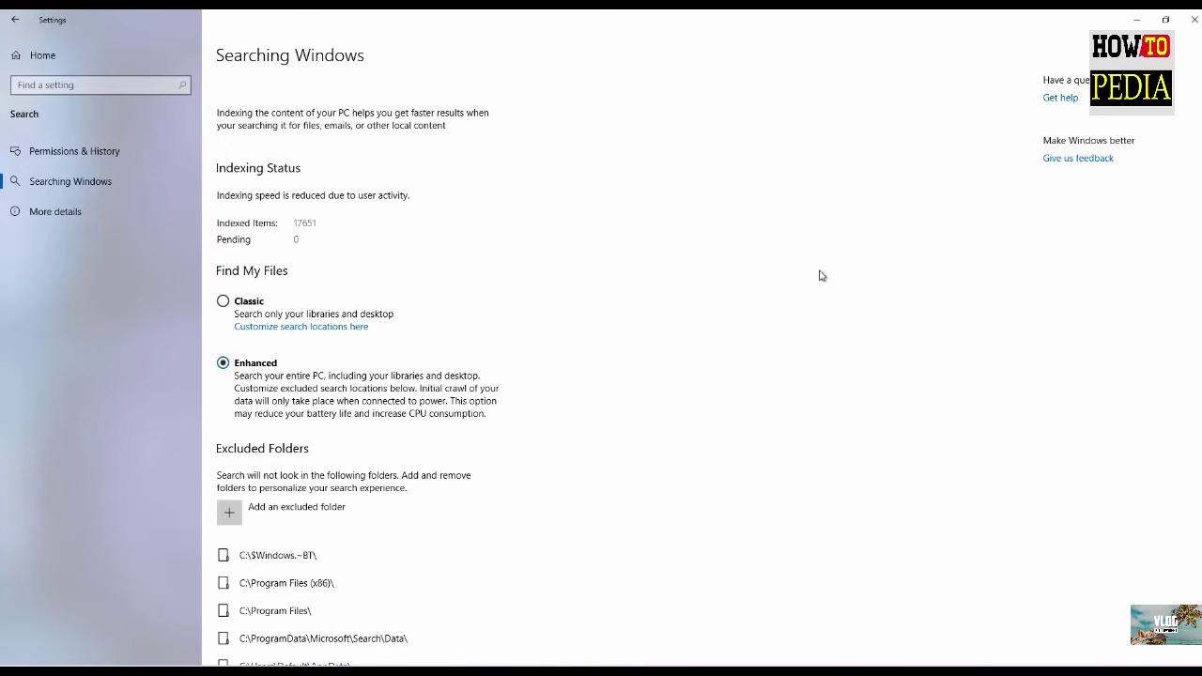
Review the excluded folders on the Searching Windows page and view the Advanced Search Indexer Settings, closing the Indexing Options dialog.
scroll(705, 284, down, 3)
scroll(435, 206, up, 1)
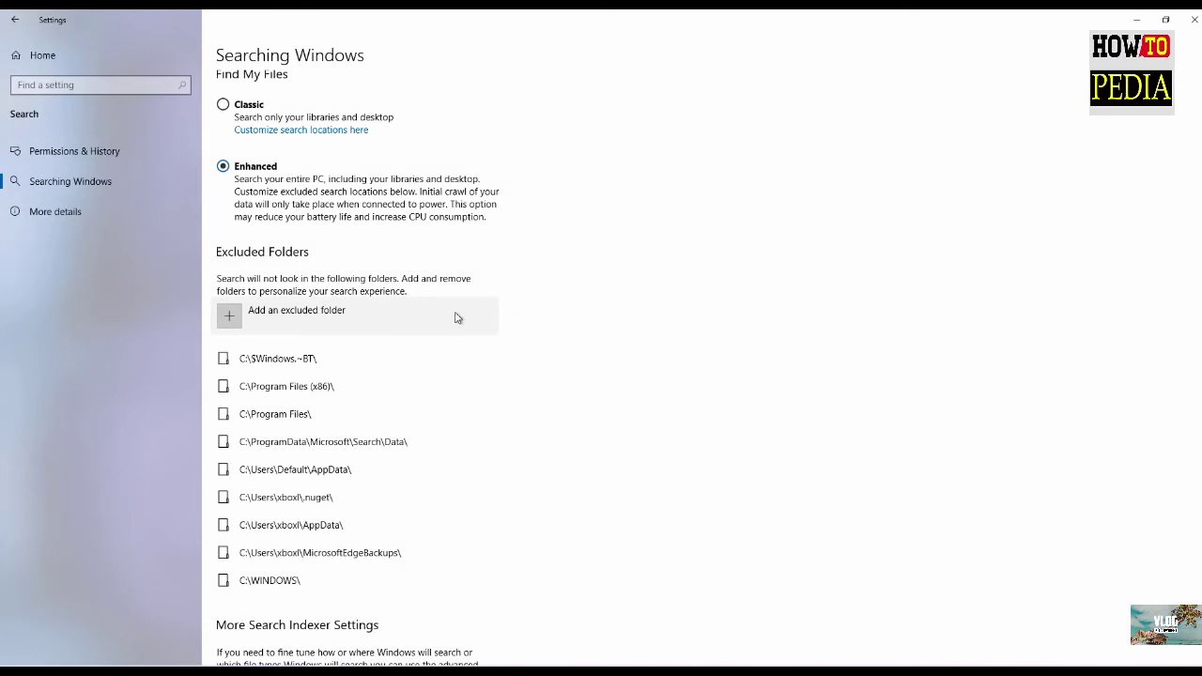
scroll(458, 317, down, 3)
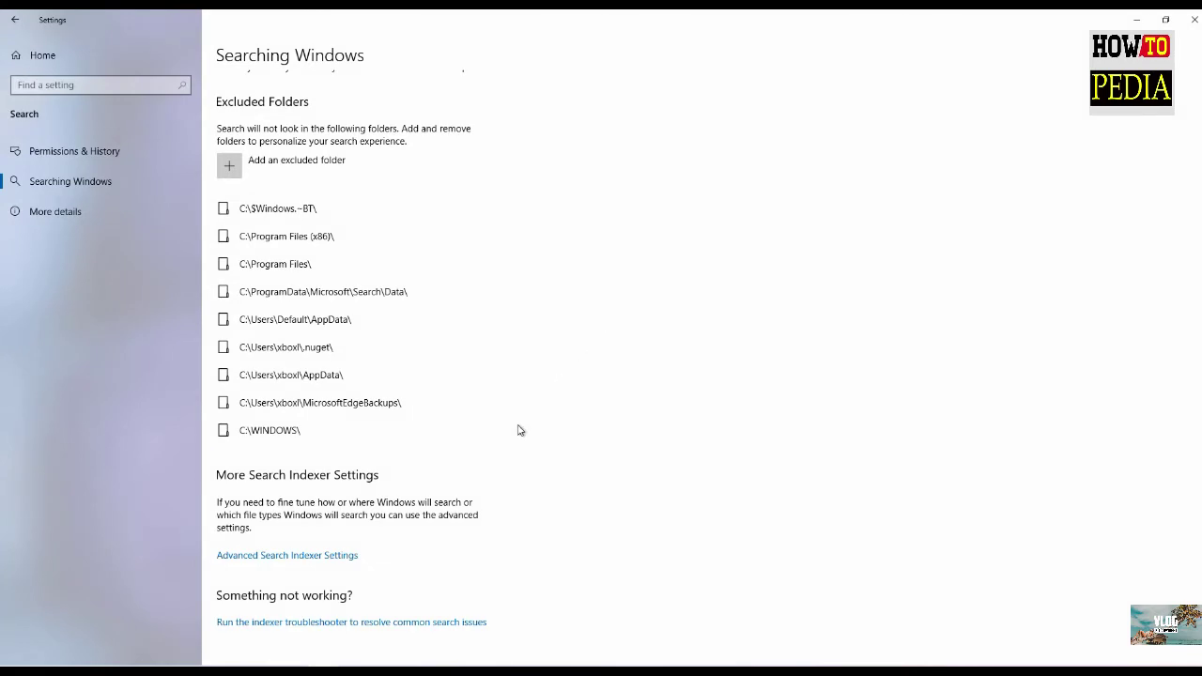
click(295, 559)
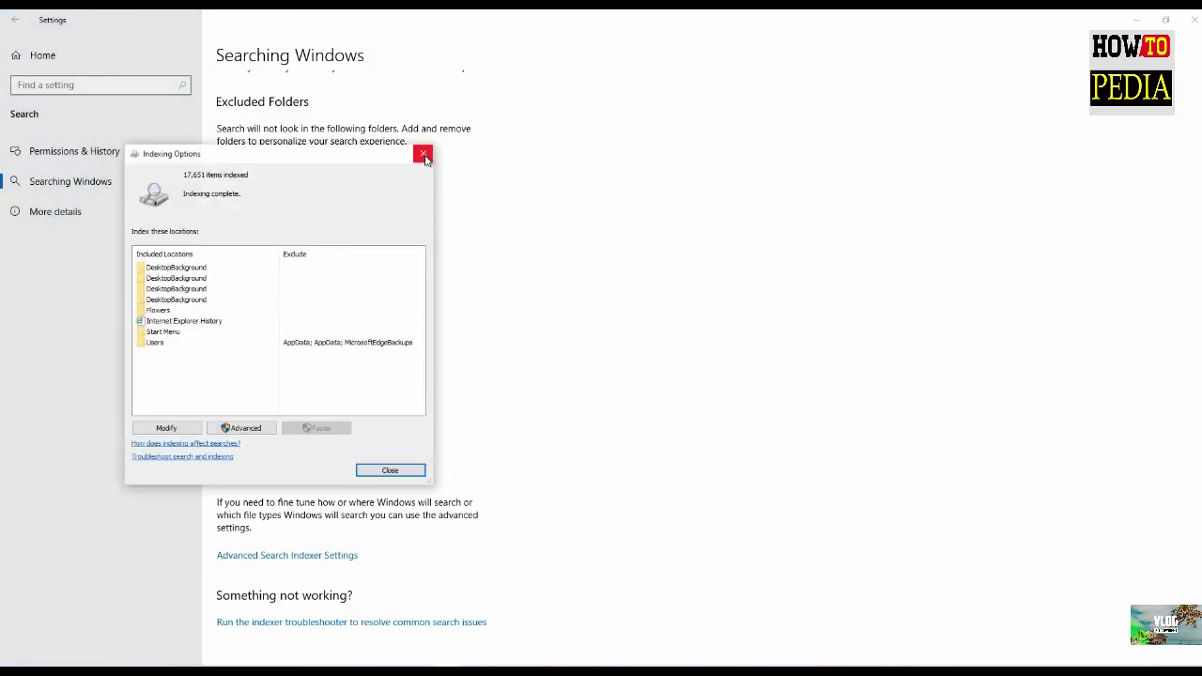
click(424, 155)
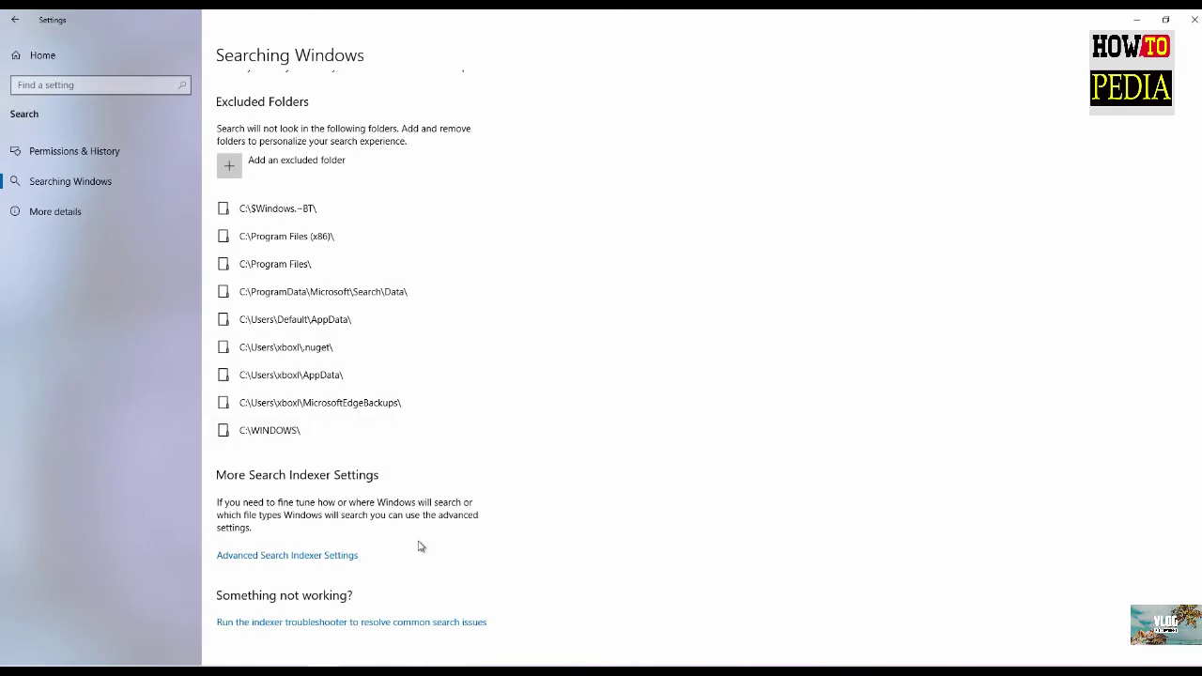
Start the indexer troubleshooter to view it, close it while it detects problems, and minimize the Settings window.
click(286, 626)
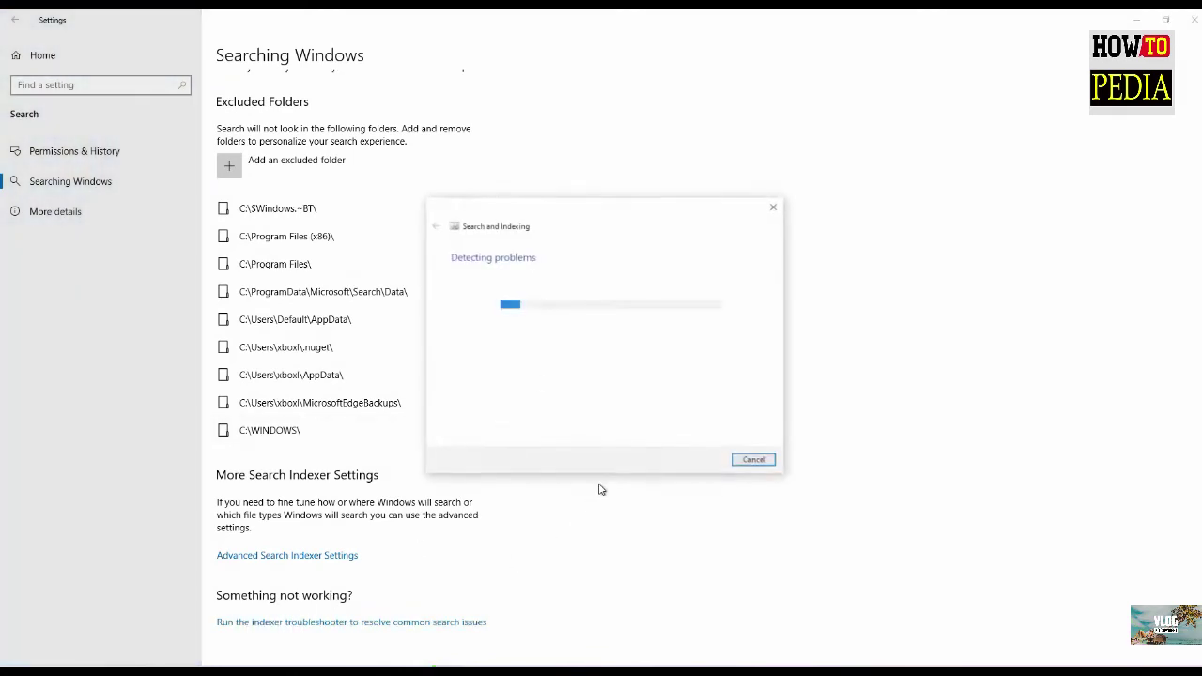
click(773, 208)
click(1138, 23)
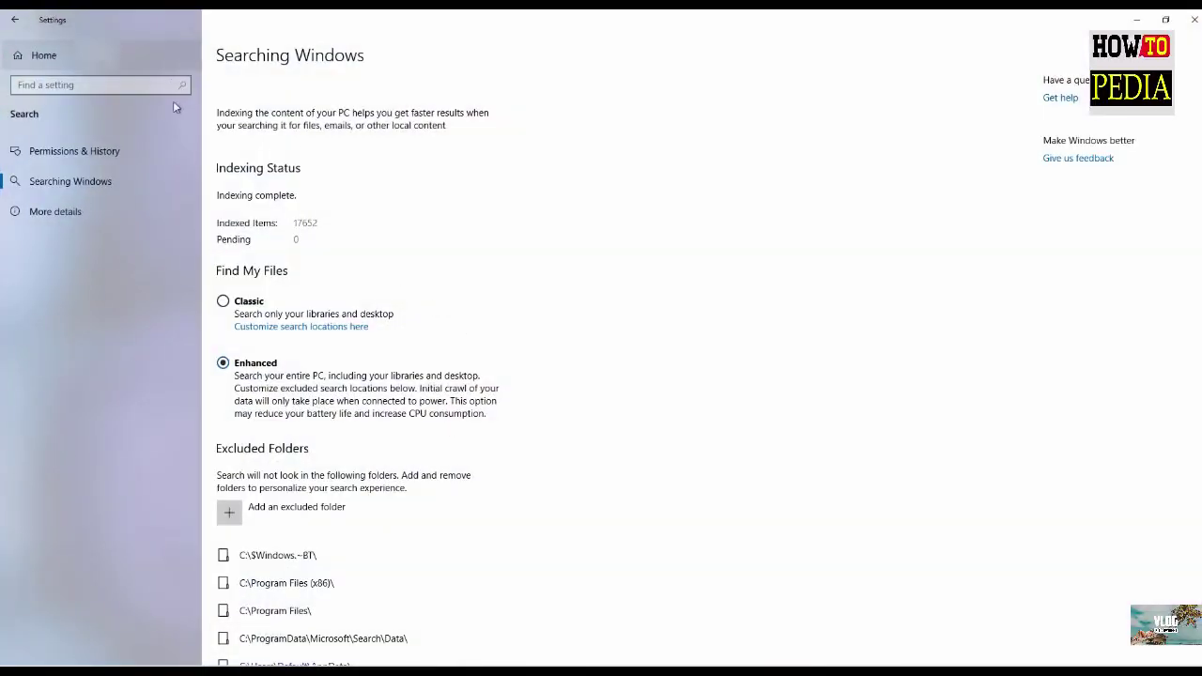
Return to the Settings home page and open the Cursor & pointer page of Ease of Access.
click(96, 54)
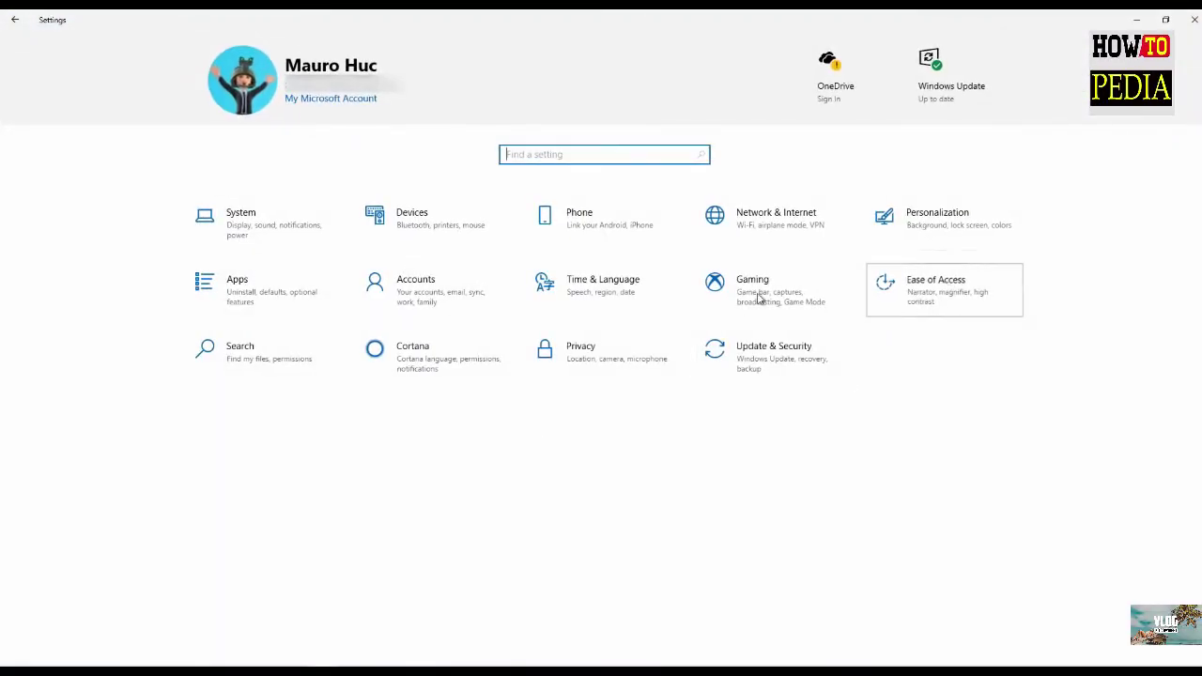
click(947, 286)
click(89, 226)
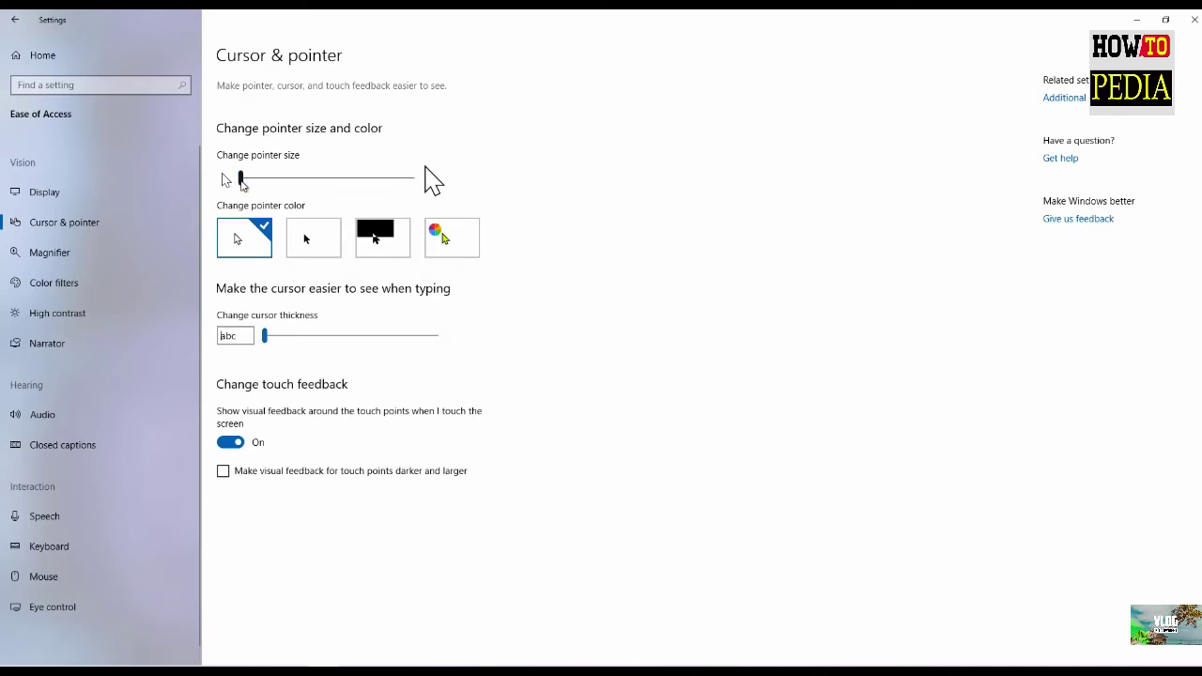
Set the pointer size to 11 and color the pointer with the turquoise suggested color.
drag(241, 184, 362, 183)
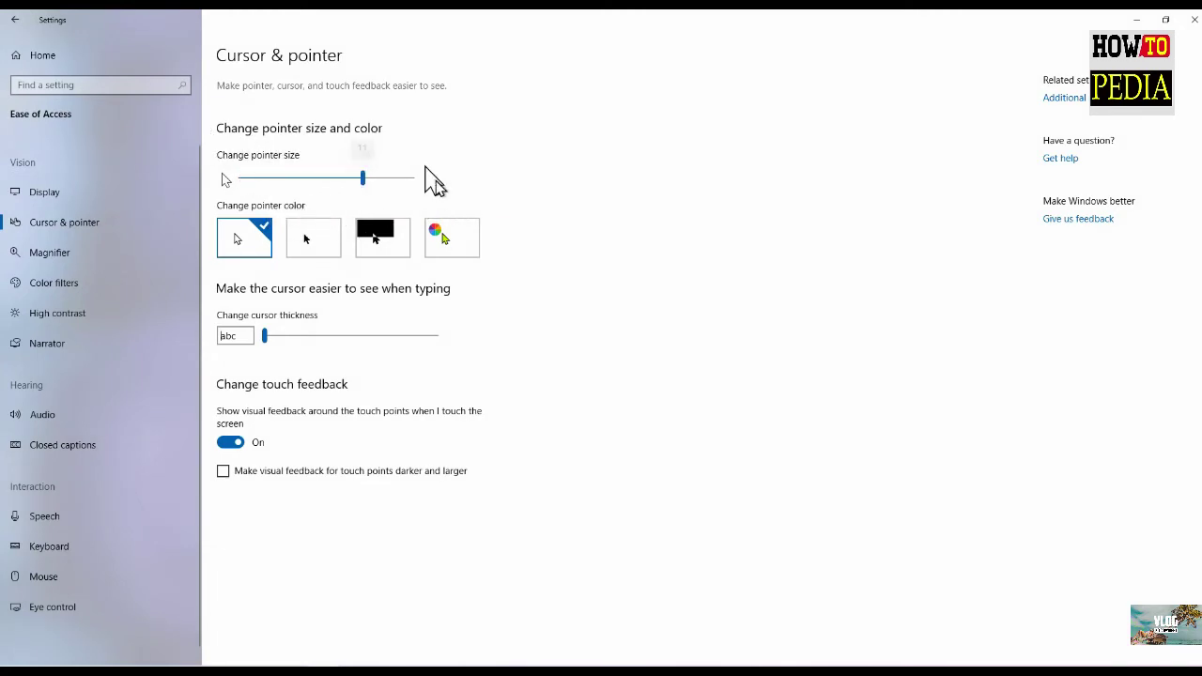
click(454, 237)
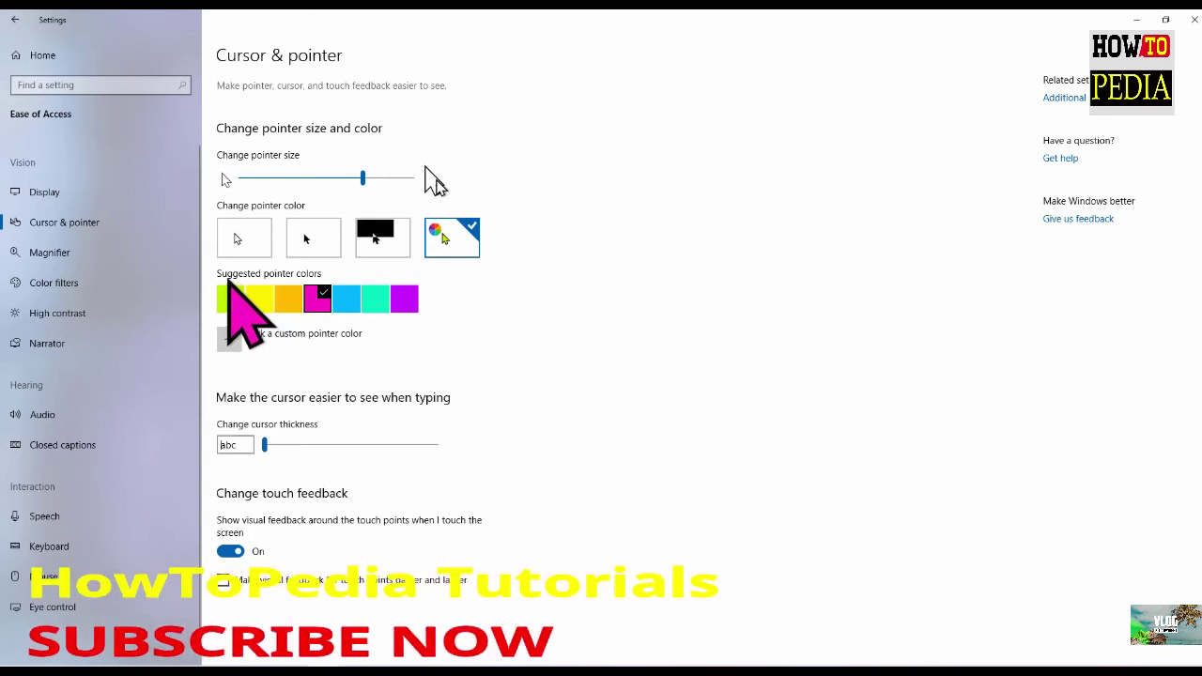
click(379, 299)
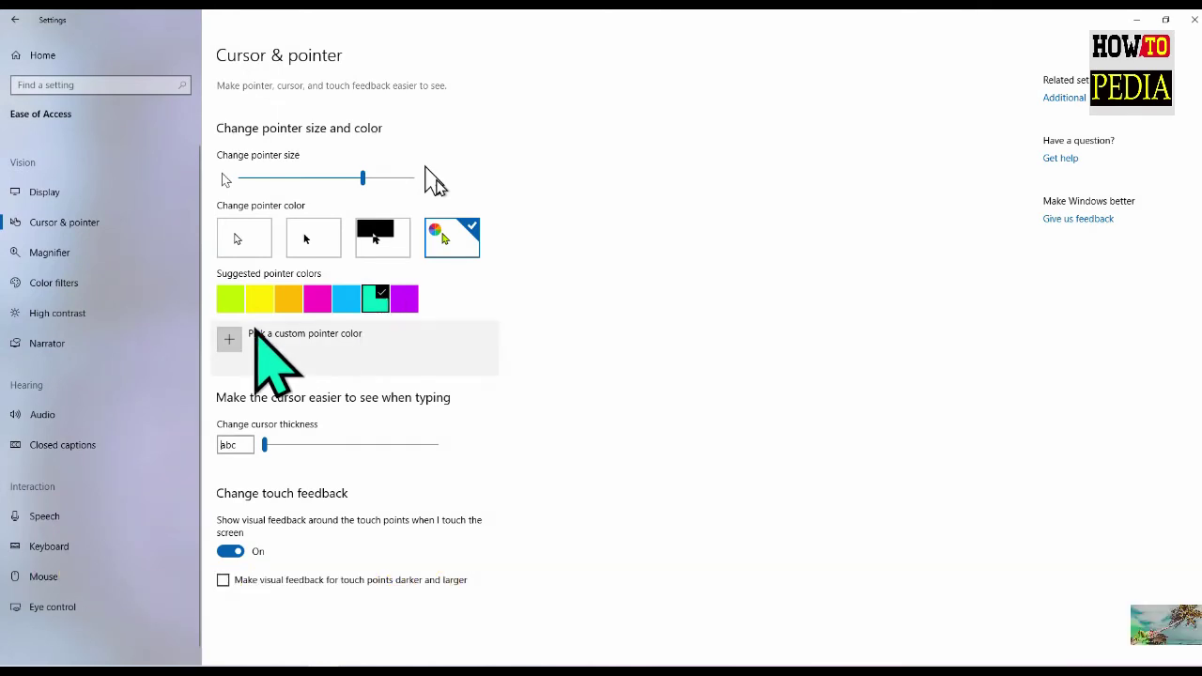
Pick a custom blue pointer color, darken it to a value of about 68, and apply it.
click(340, 336)
mouse_move(626, 260)
mouse_down()
mouse_move(600, 273)
mouse_move(612, 260)
mouse_up()
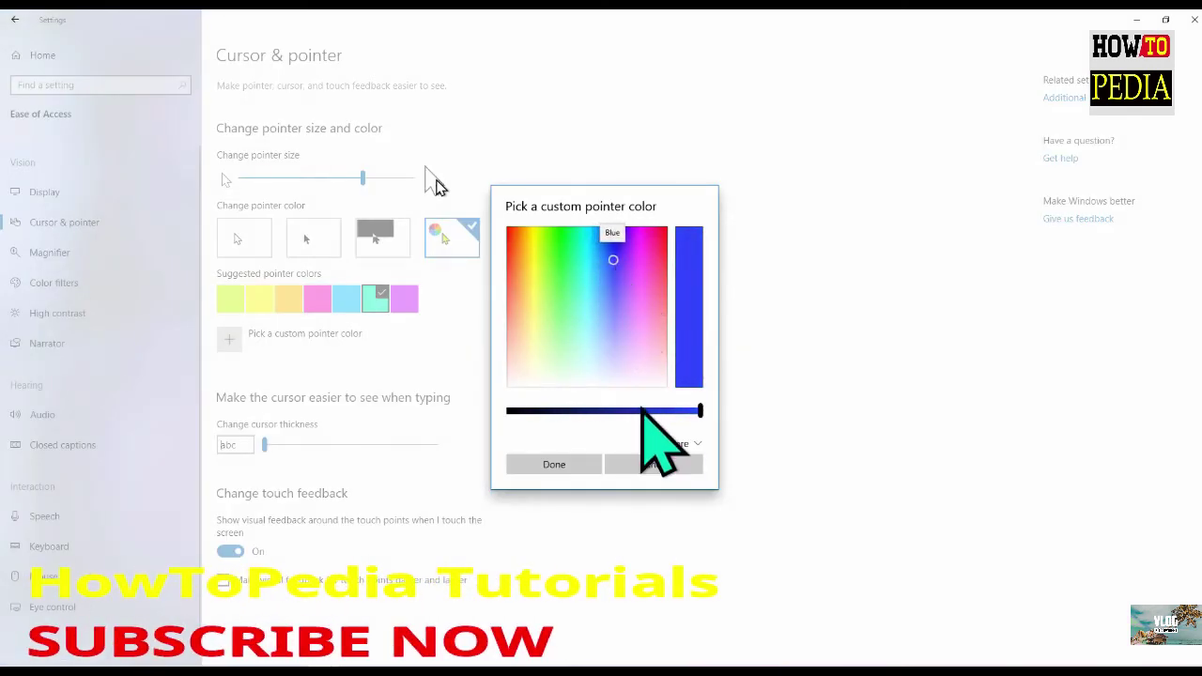
drag(696, 411, 639, 410)
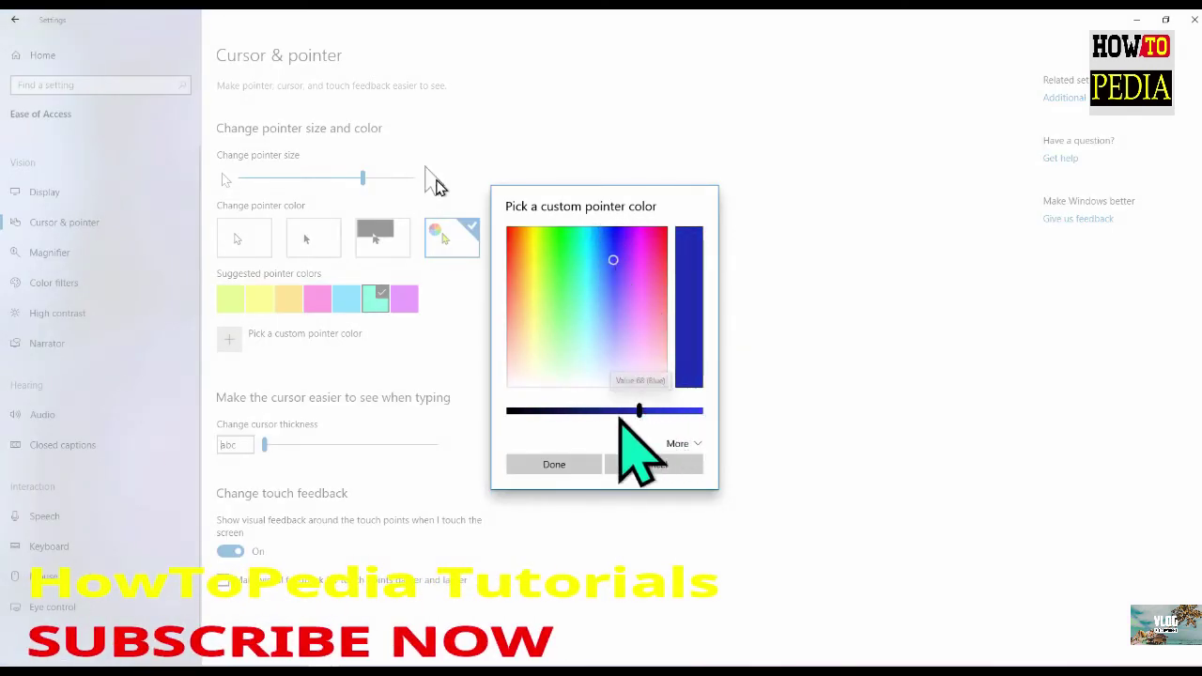
click(561, 462)
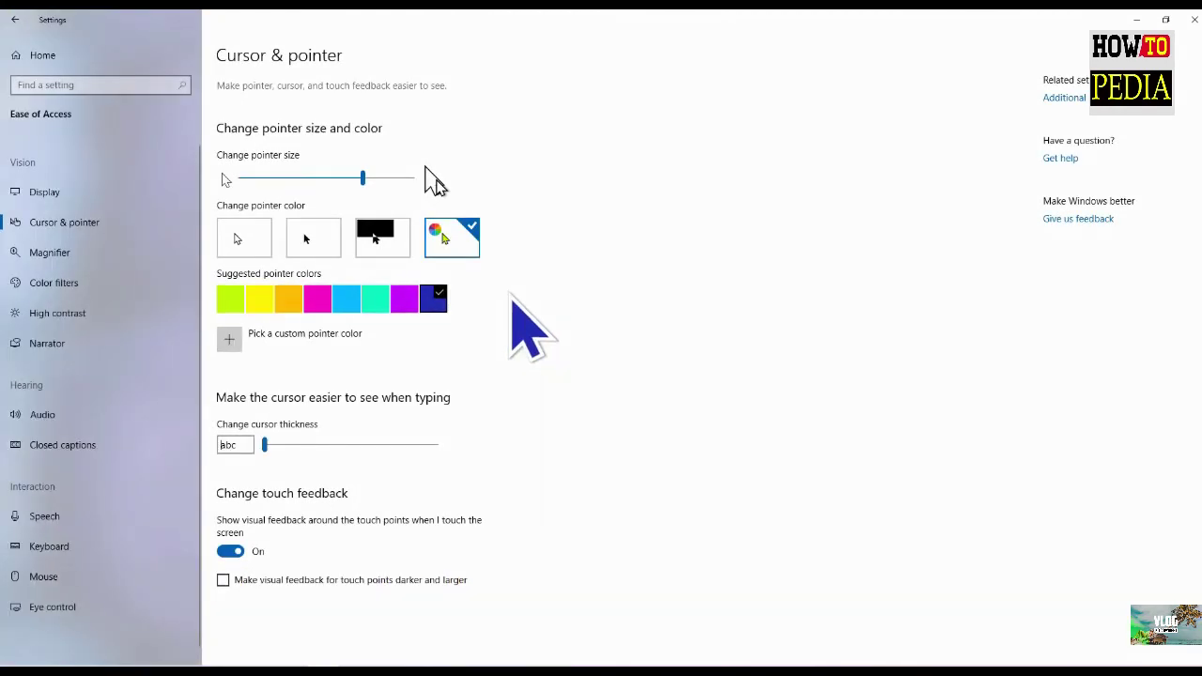
Reduce the pointer size to one notch above the smallest and set the pointer color to white.
drag(362, 178, 252, 180)
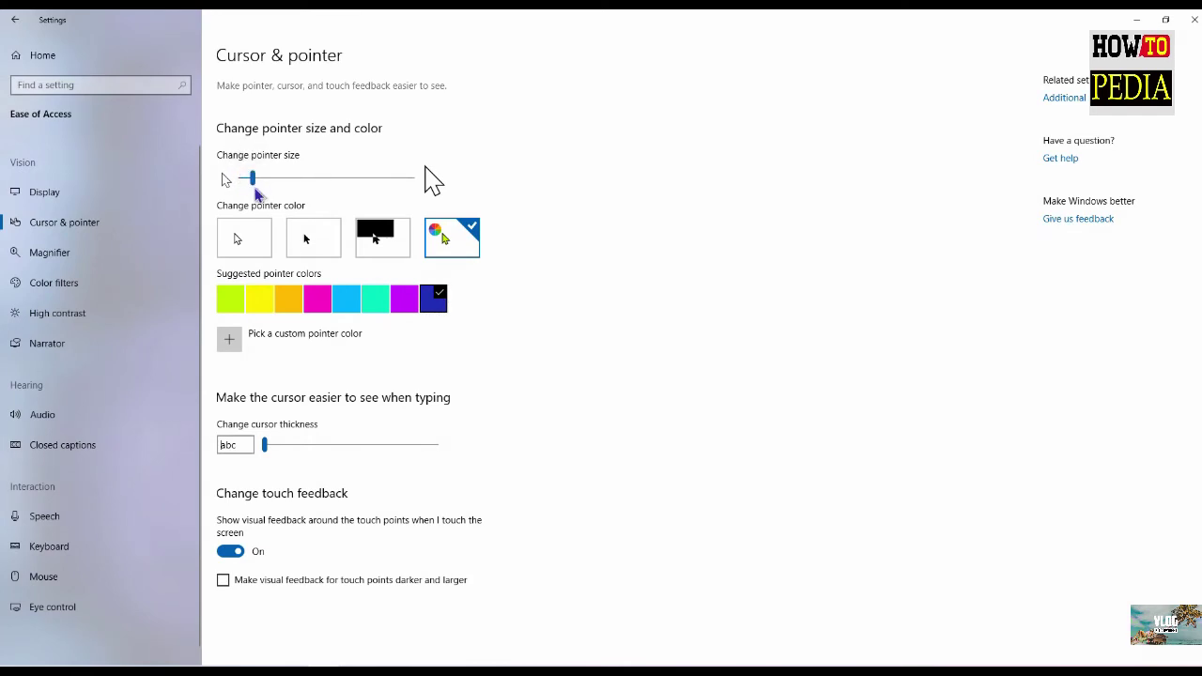
click(251, 244)
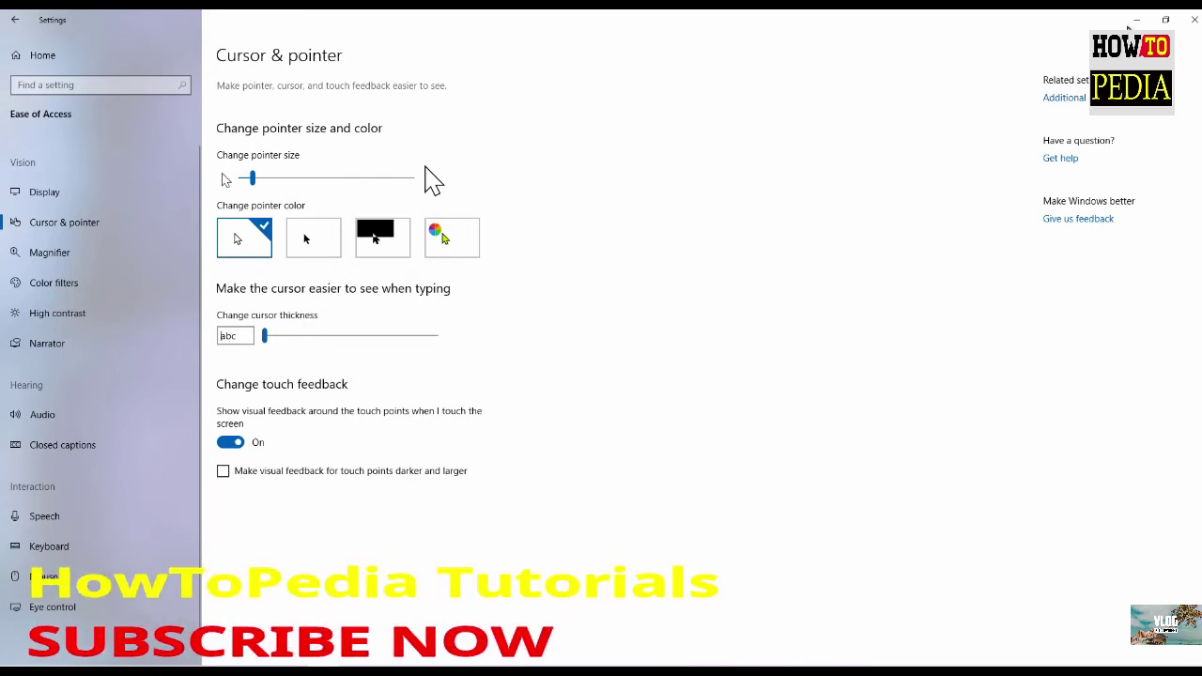